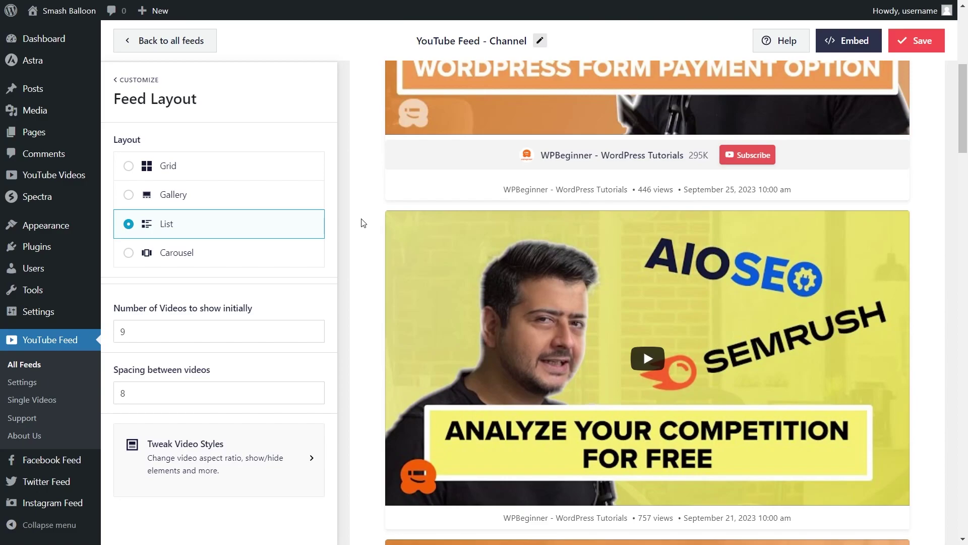
# Switch the feed layout to Carousel and page forward to its third set of videos
pyautogui.scroll(-10, 363, 223)
pyautogui.click(255, 253)
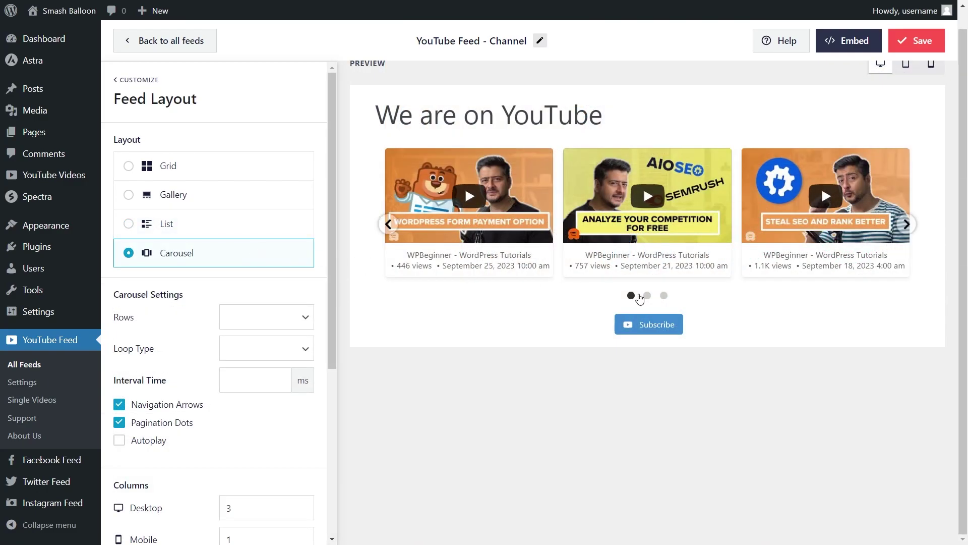
pyautogui.click(647, 296)
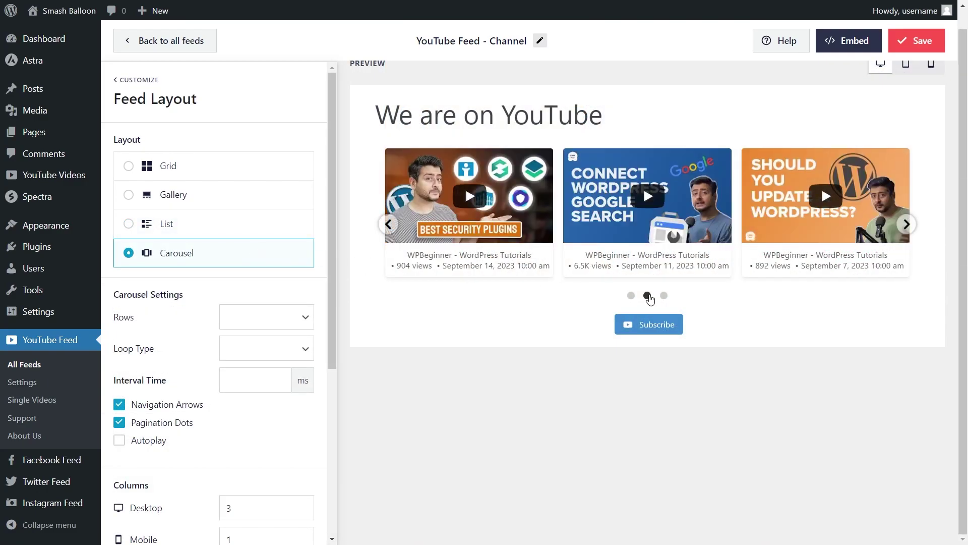
pyautogui.click(663, 296)
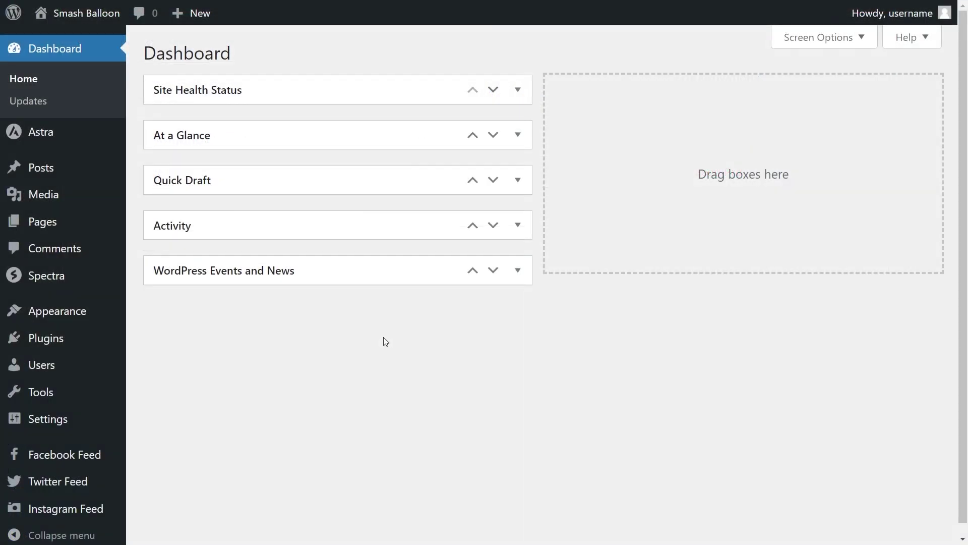
# Upload YouTube-Feed-Pro-2.2.2-Developer.zip under Plugins > Add New, install it and activate it
pyautogui.moveTo(61, 343)
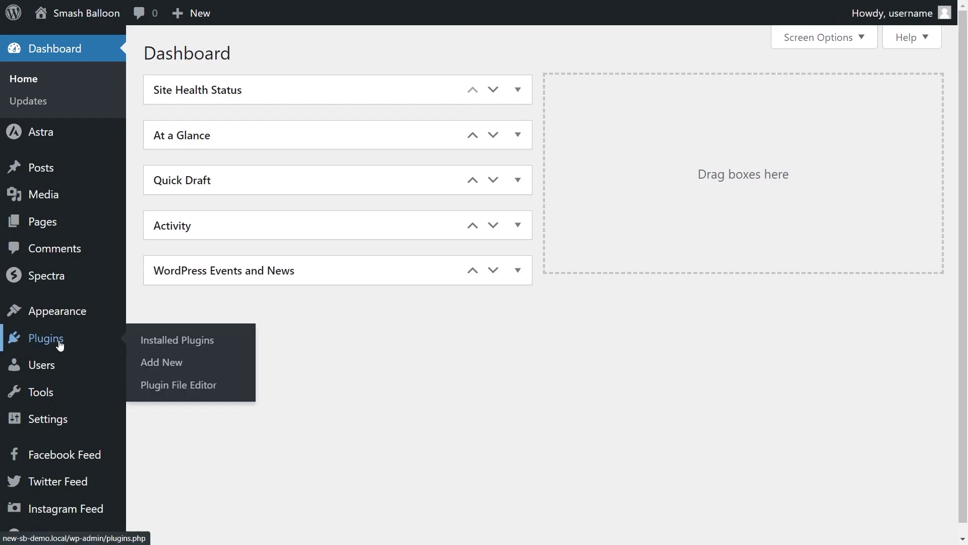
pyautogui.click(165, 367)
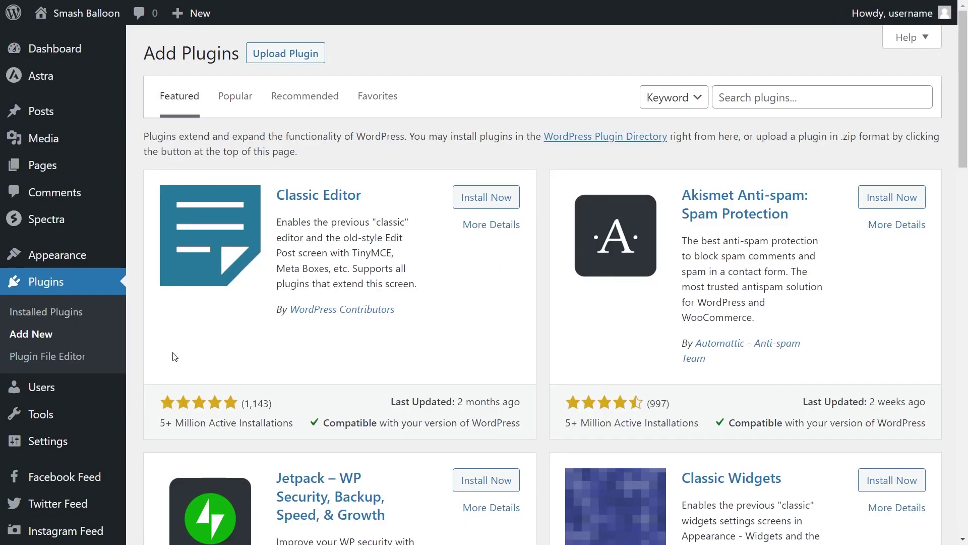
pyautogui.click(295, 58)
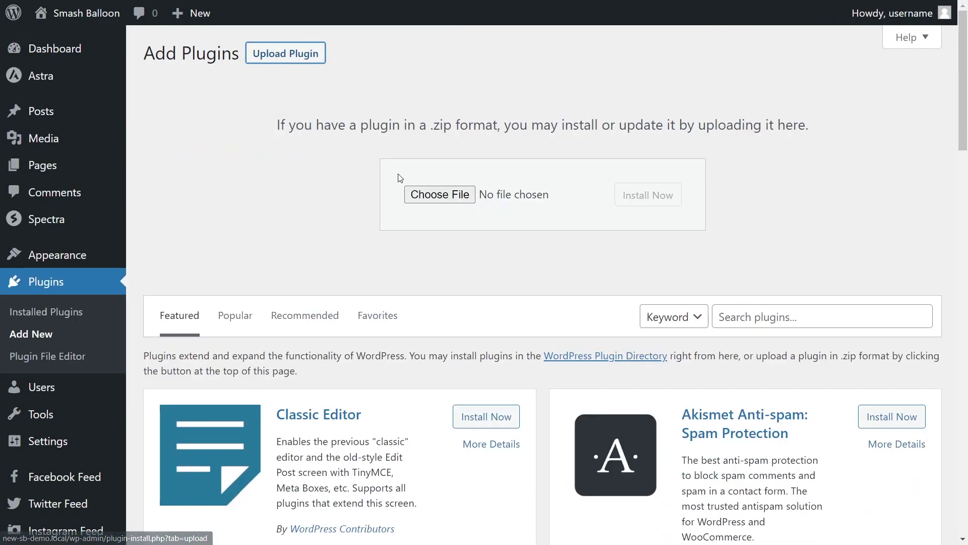
pyautogui.click(439, 194)
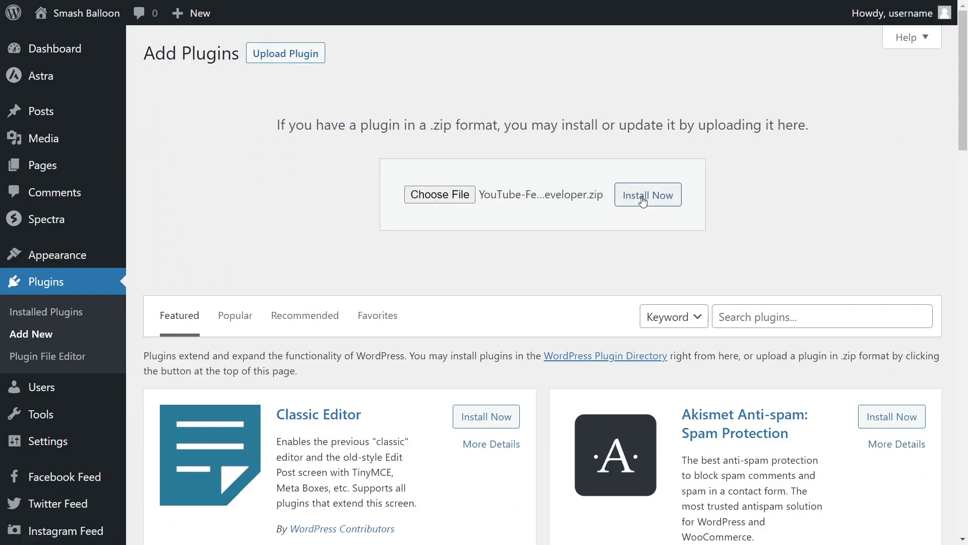
pyautogui.click(642, 196)
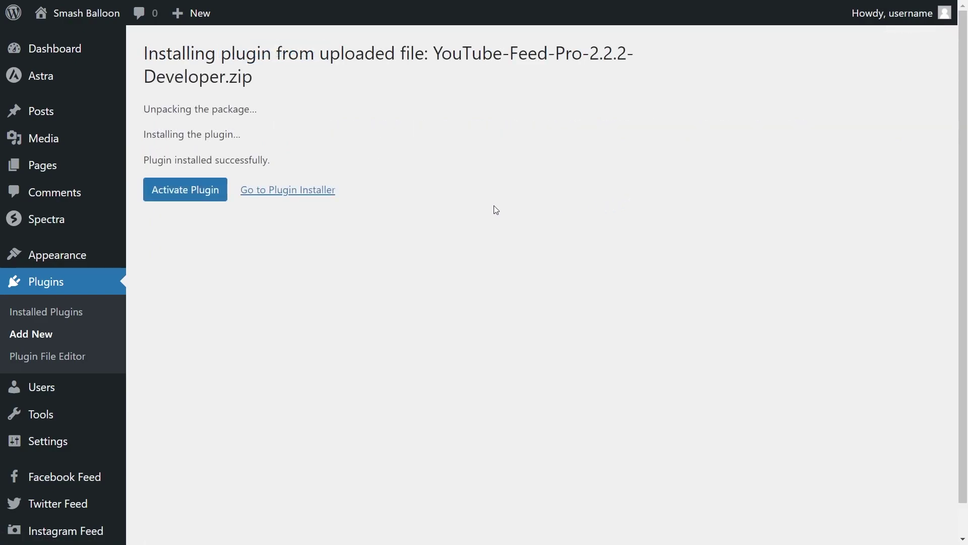
pyautogui.click(210, 197)
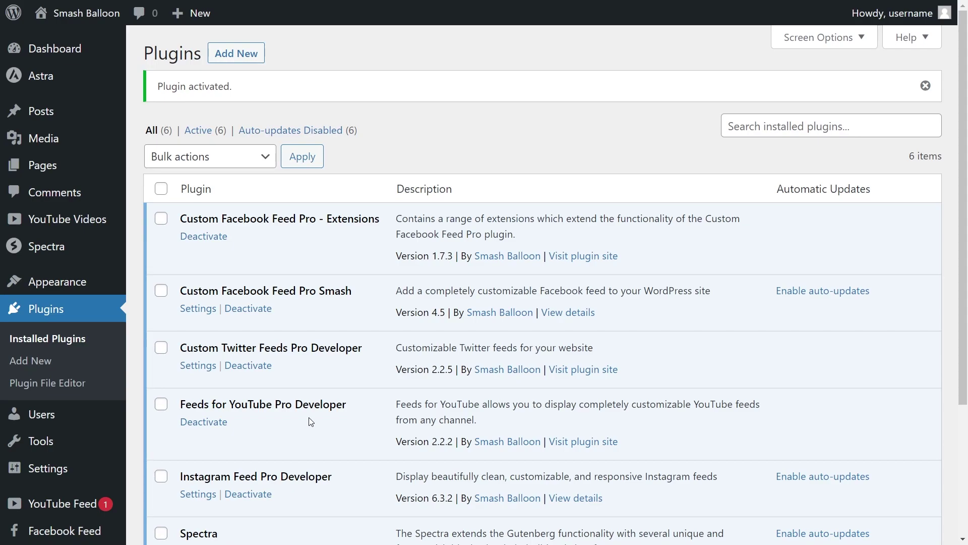
# Paste the YouTube Feed Pro license key on the Settings page and activate it
pyautogui.scroll(-1, 91, 458)
pyautogui.moveTo(67, 448)
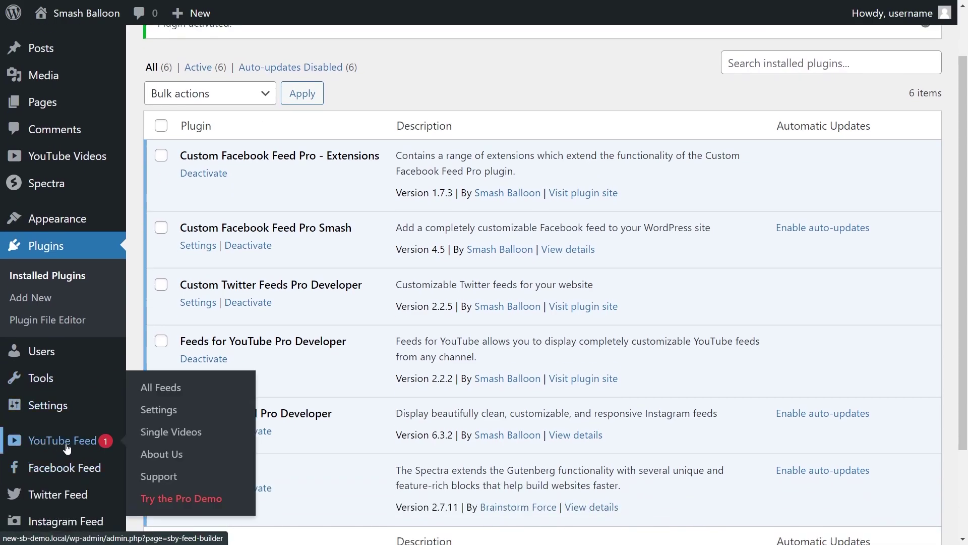
pyautogui.click(147, 411)
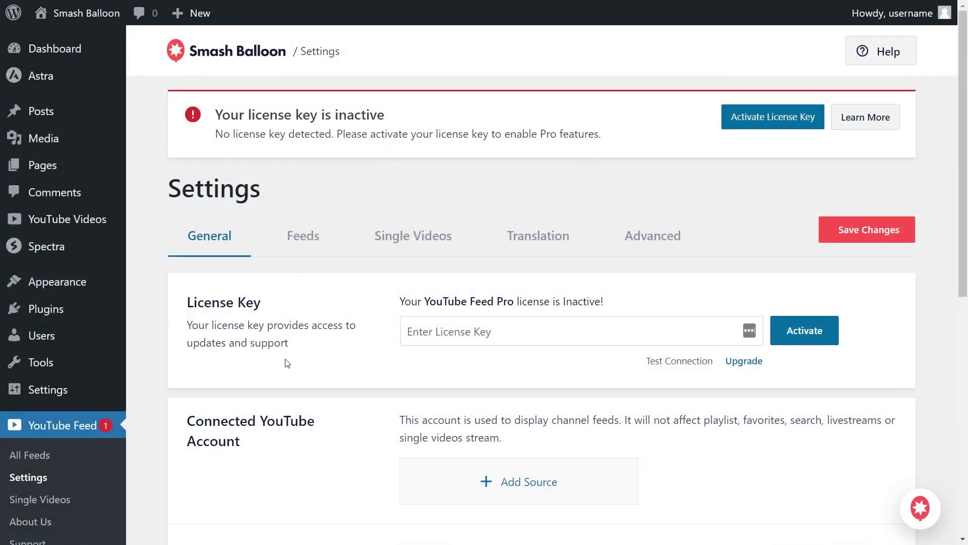
pyautogui.click(437, 331)
pyautogui.hotkey('ctrl', 'v')
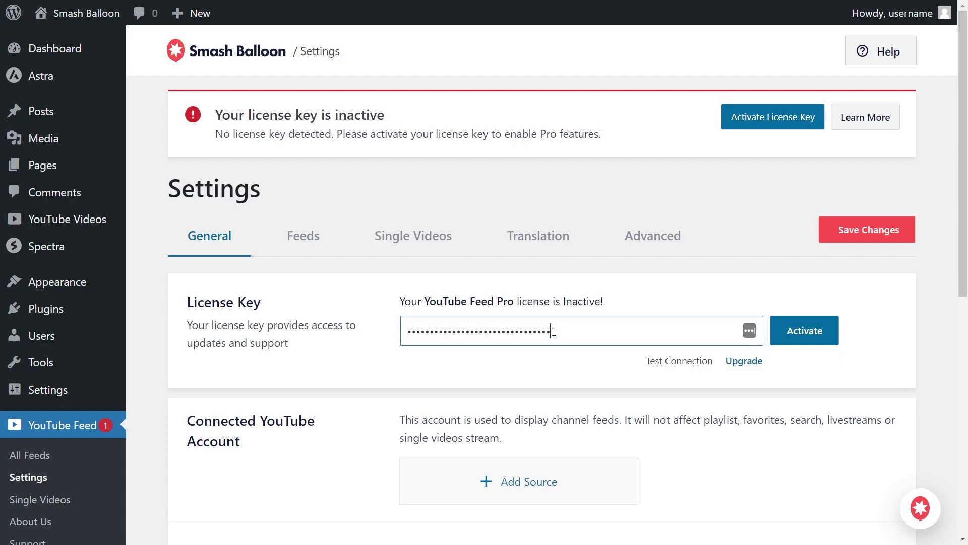
pyautogui.click(796, 329)
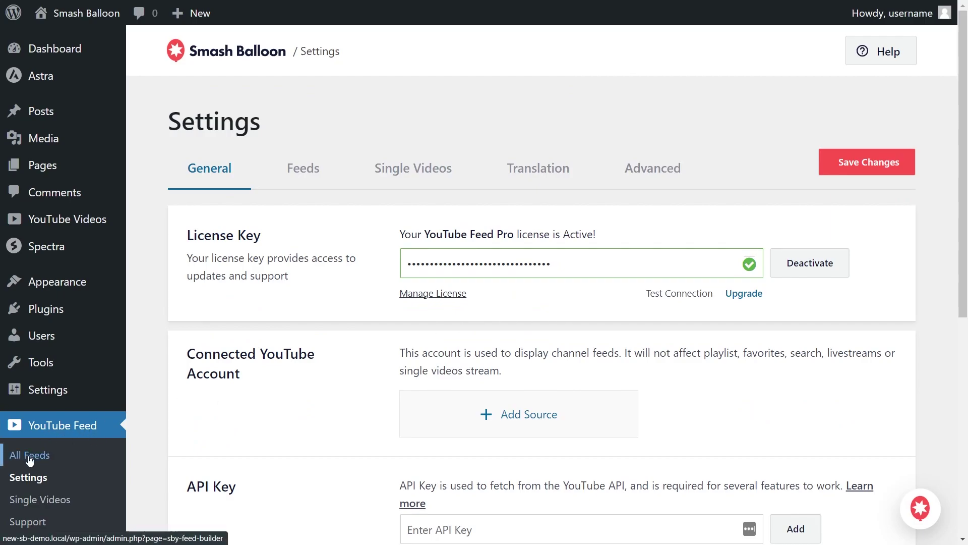
# Add a new feed from All Feeds with the Channel type kept selected
pyautogui.click(60, 457)
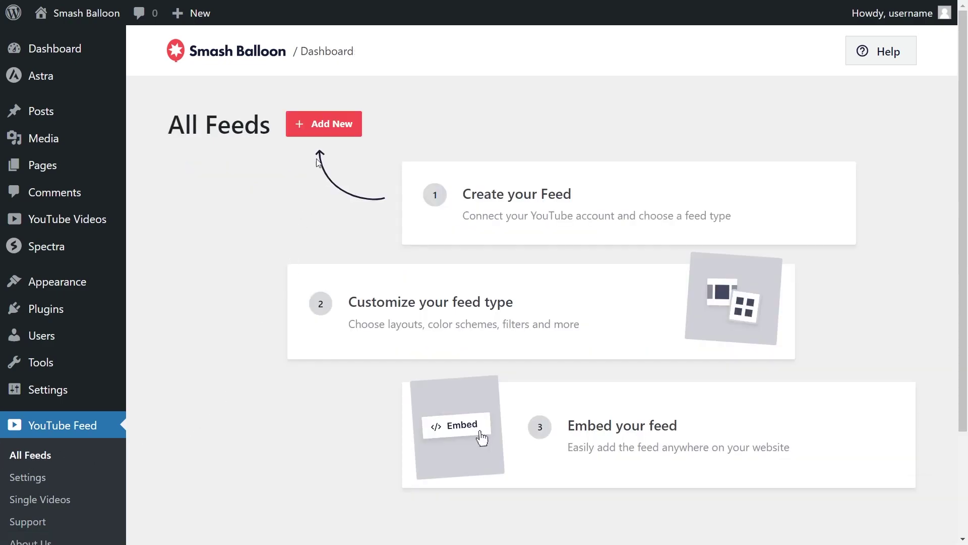
pyautogui.click(321, 134)
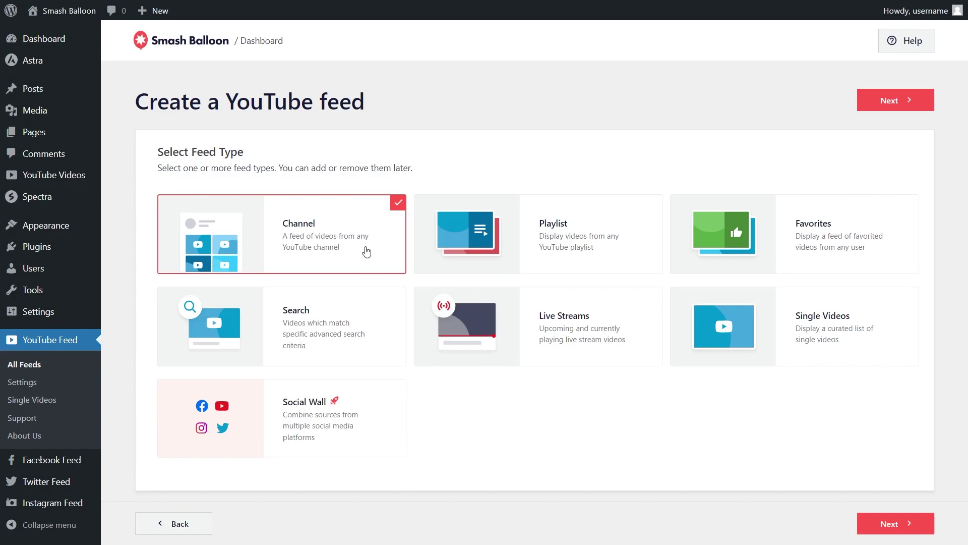
pyautogui.click(867, 107)
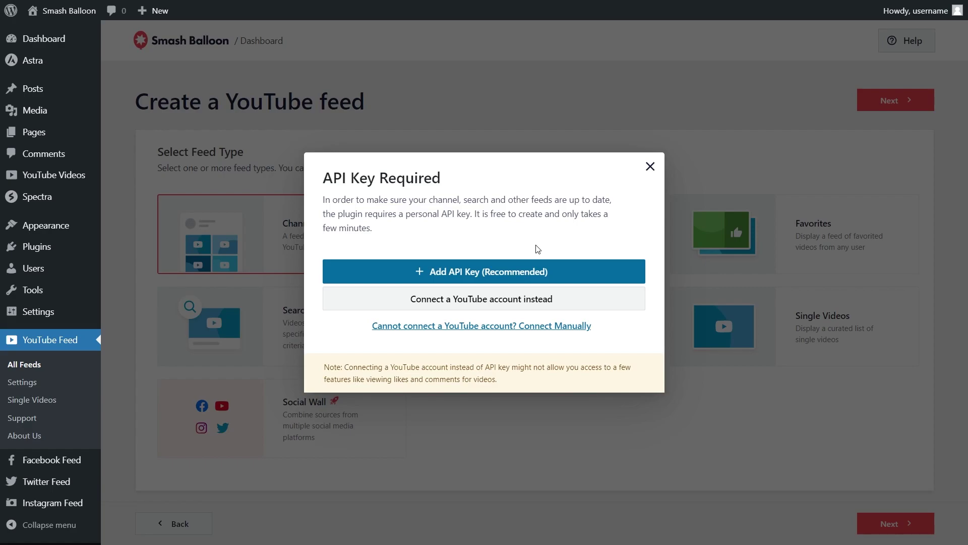
# Add your own YouTube API key through Add API Key (Recommended)
pyautogui.click(516, 271)
pyautogui.click(455, 300)
pyautogui.hotkey('ctrl', 'v')
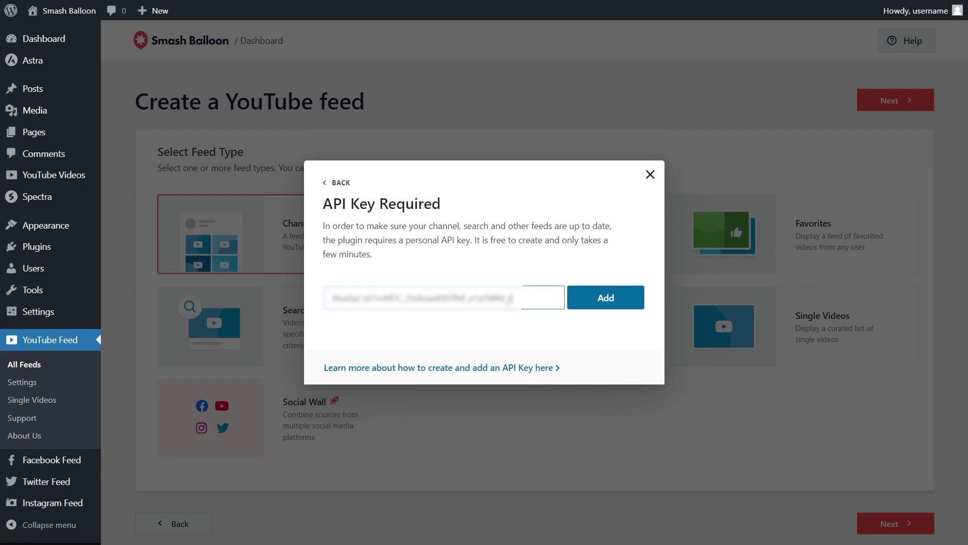
pyautogui.click(600, 298)
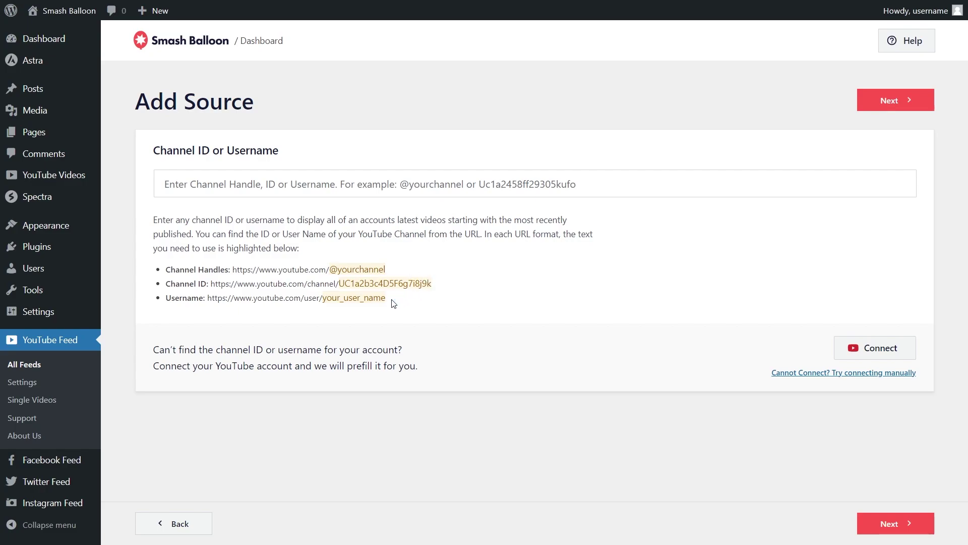
pyautogui.click(346, 184)
pyautogui.write('@wpbeginner')
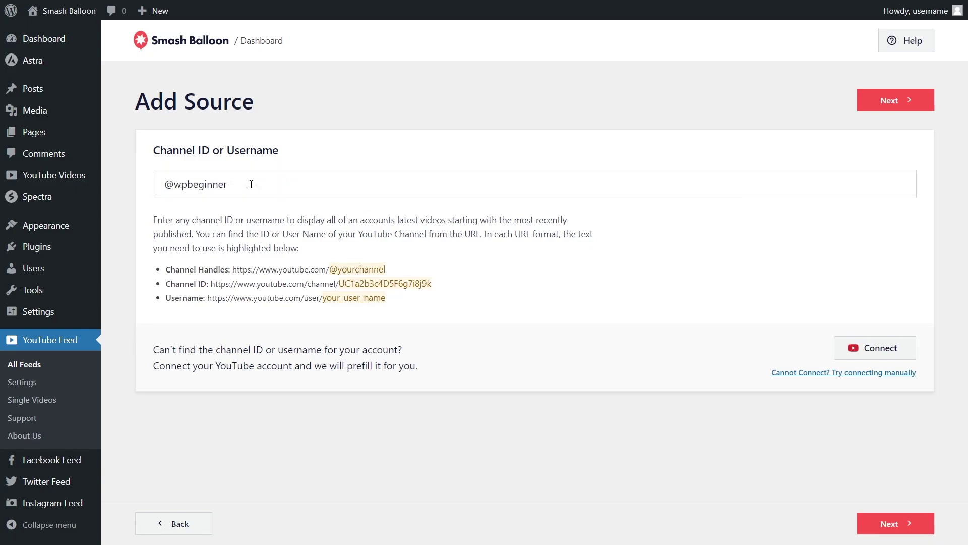
pyautogui.click(877, 100)
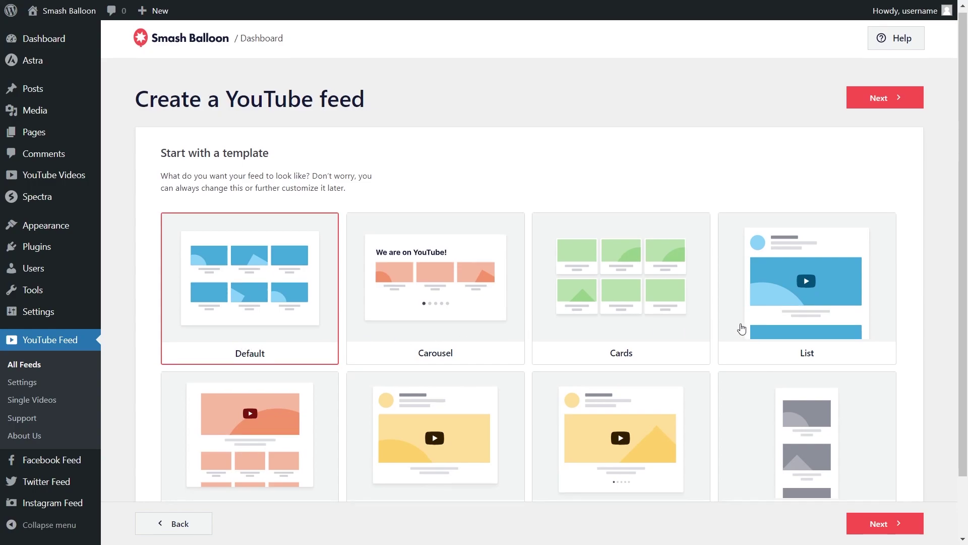
# Pick the Cards template and create the feed
pyautogui.scroll(-2, 741, 330)
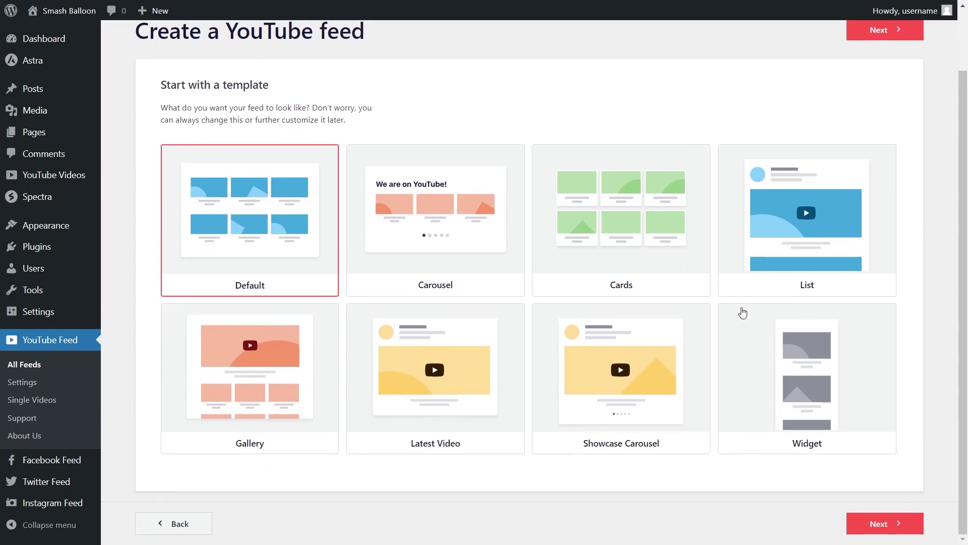
pyautogui.click(669, 248)
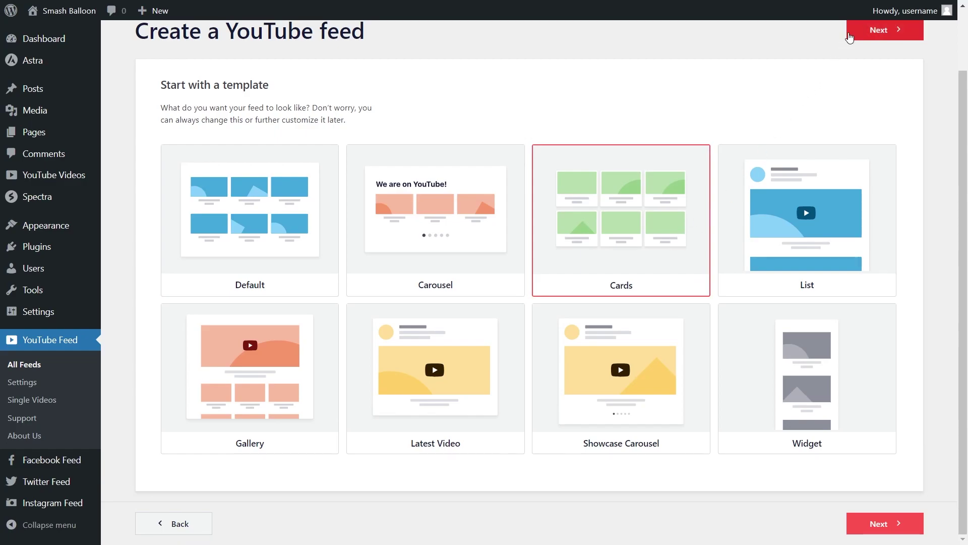
pyautogui.click(850, 34)
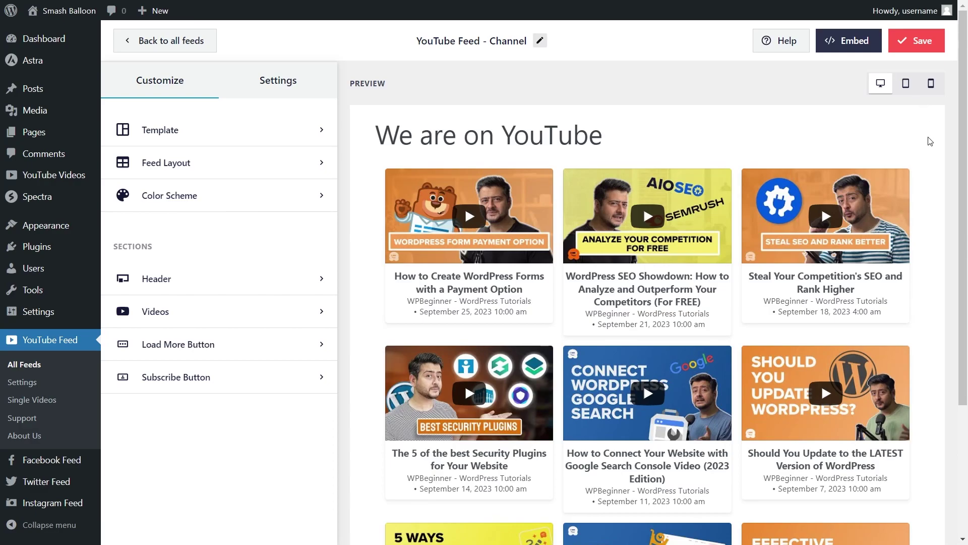
# In Videos > Edit Individual Elements, uncheck Video Title, check Views, and save the feed
pyautogui.scroll(-4, 933, 187)
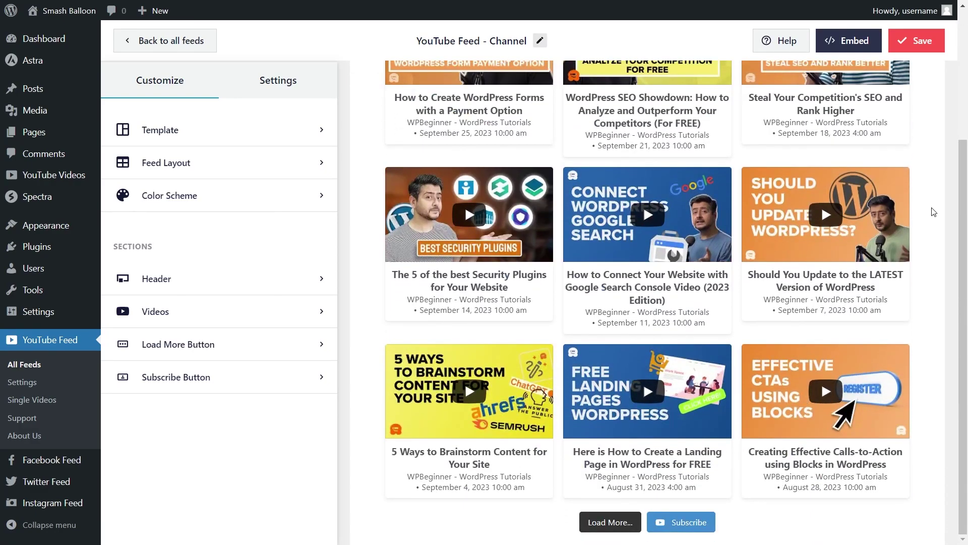
pyautogui.scroll(4, 934, 212)
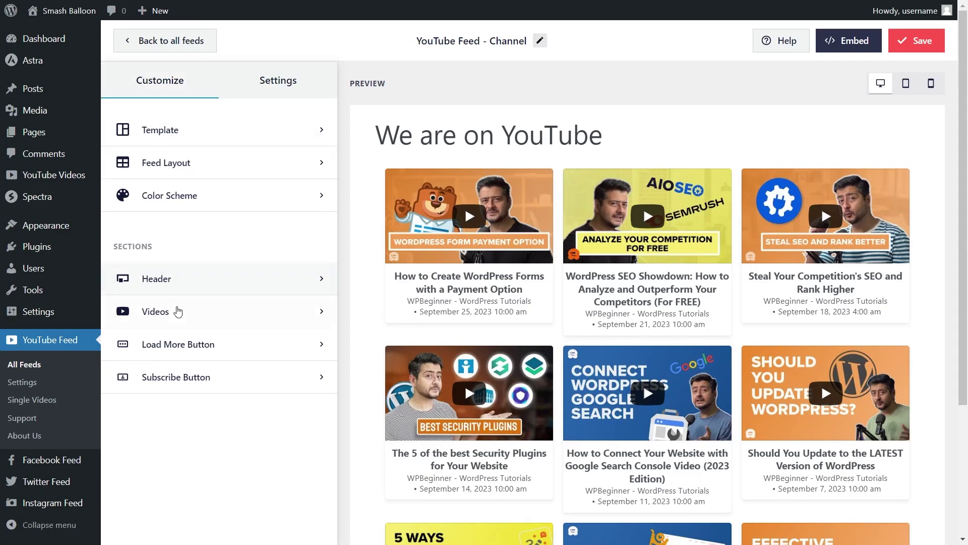
pyautogui.click(182, 311)
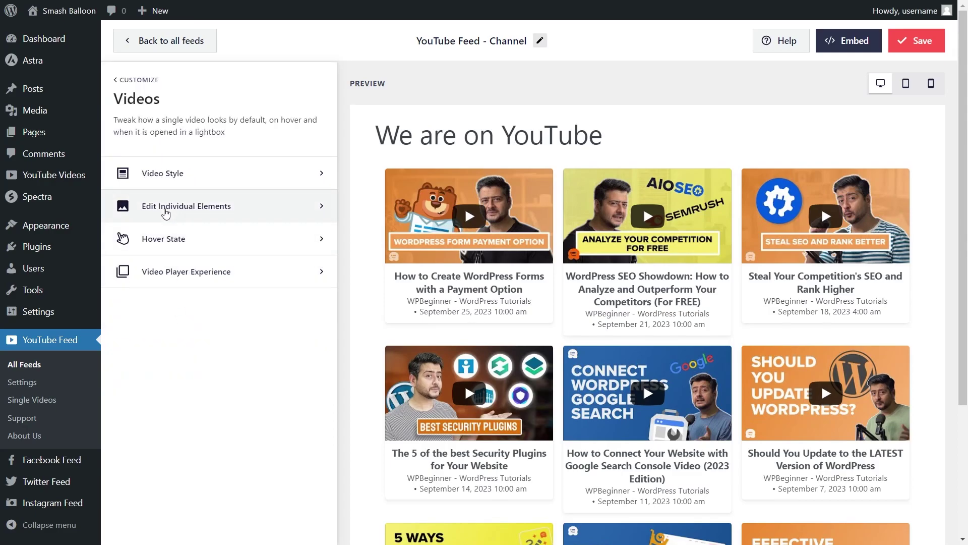
pyautogui.click(231, 217)
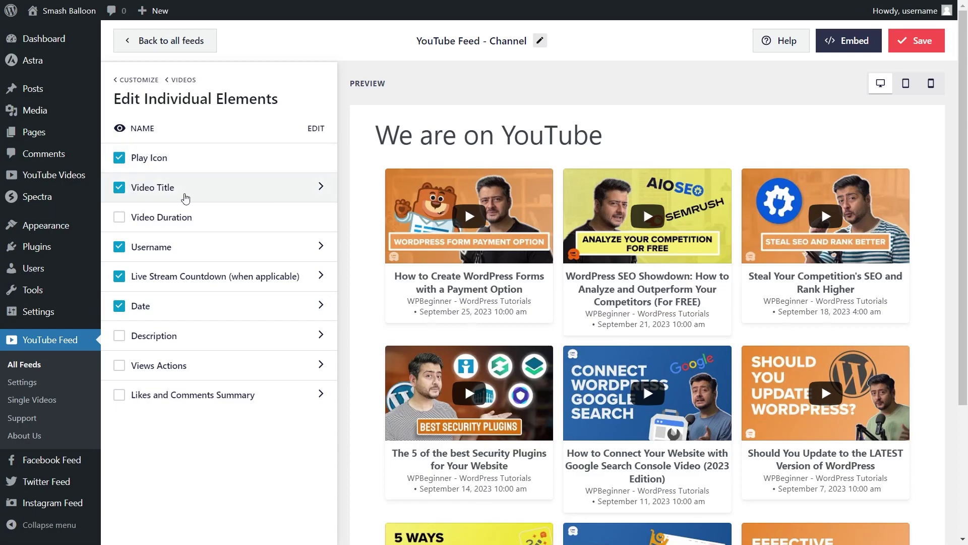
pyautogui.click(121, 190)
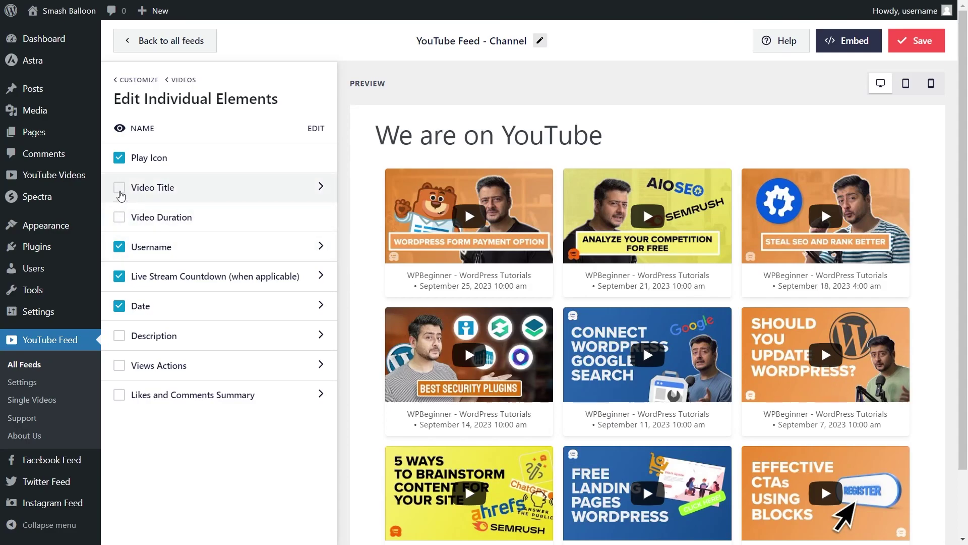
pyautogui.click(120, 188)
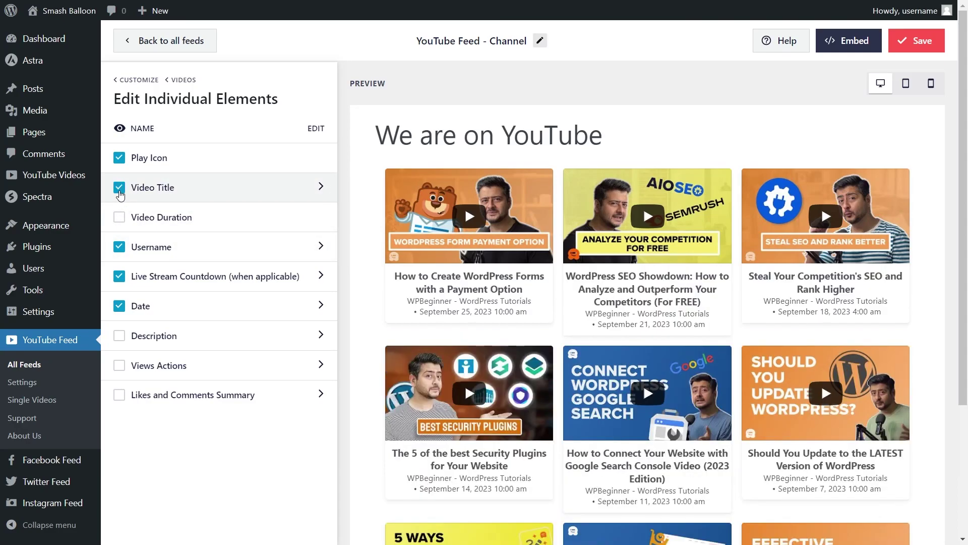
pyautogui.click(120, 189)
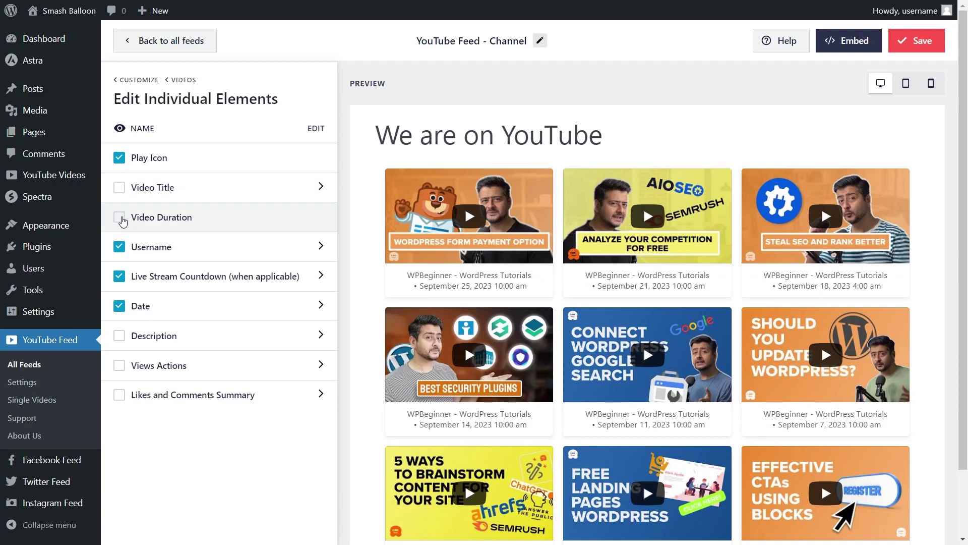
pyautogui.click(121, 367)
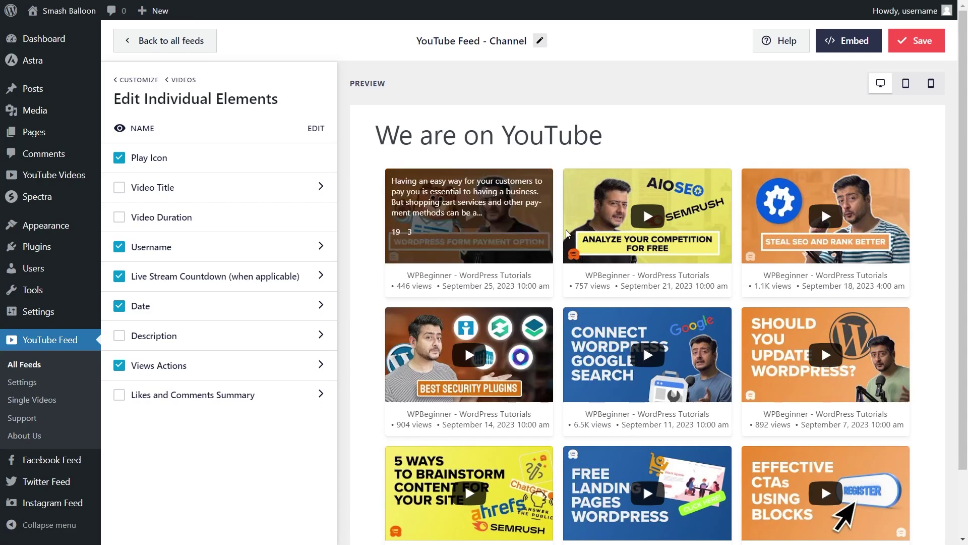
pyautogui.click(916, 40)
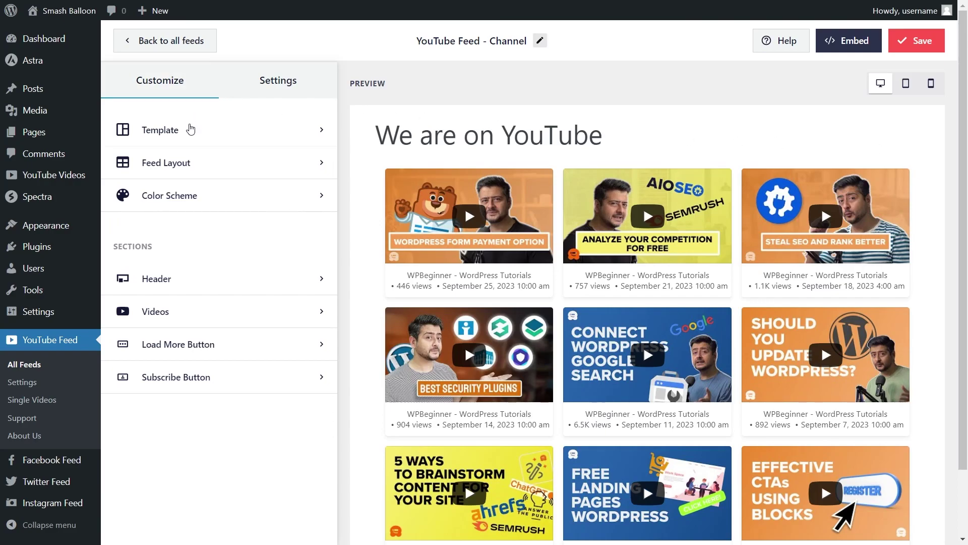
# Preview the feed in the Gallery layout, then in the List layout
pyautogui.click(210, 164)
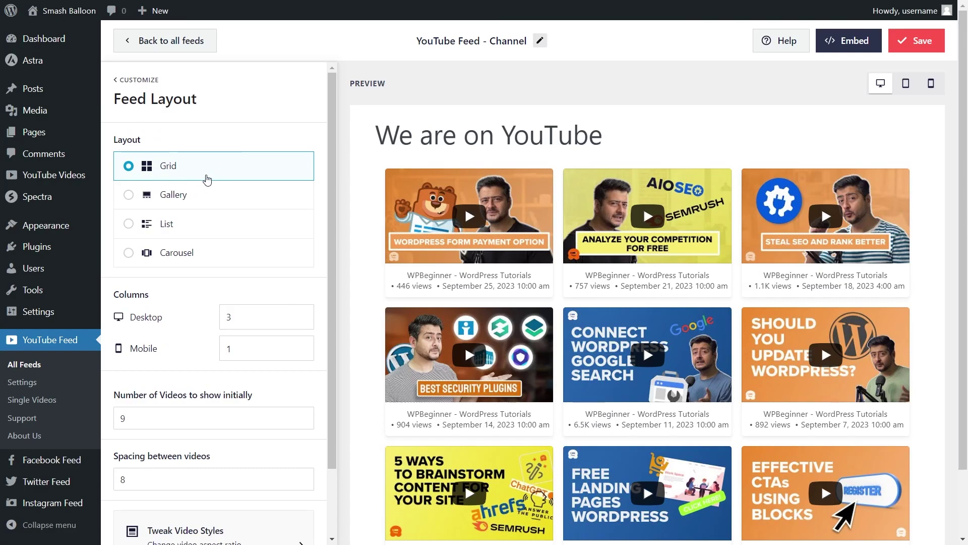
pyautogui.scroll(-2, 367, 271)
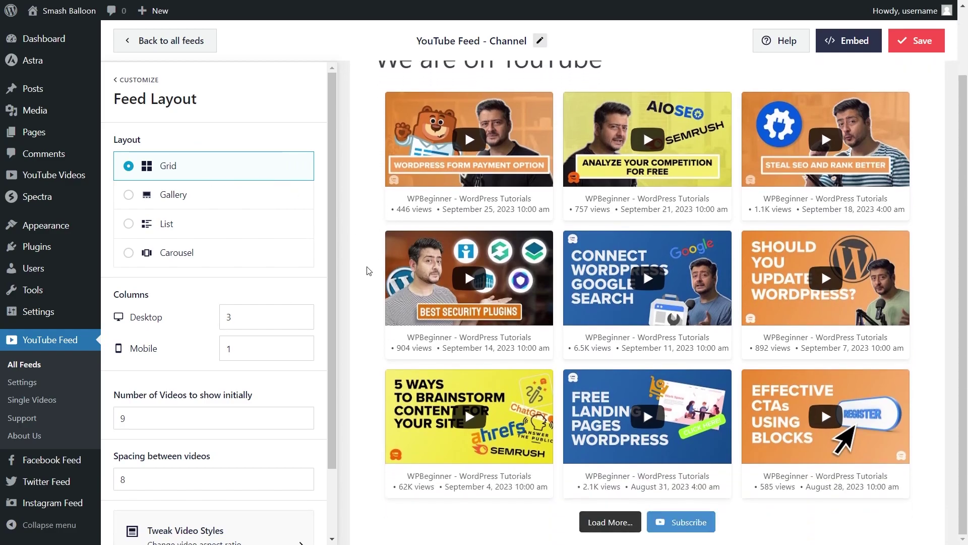
pyautogui.click(226, 195)
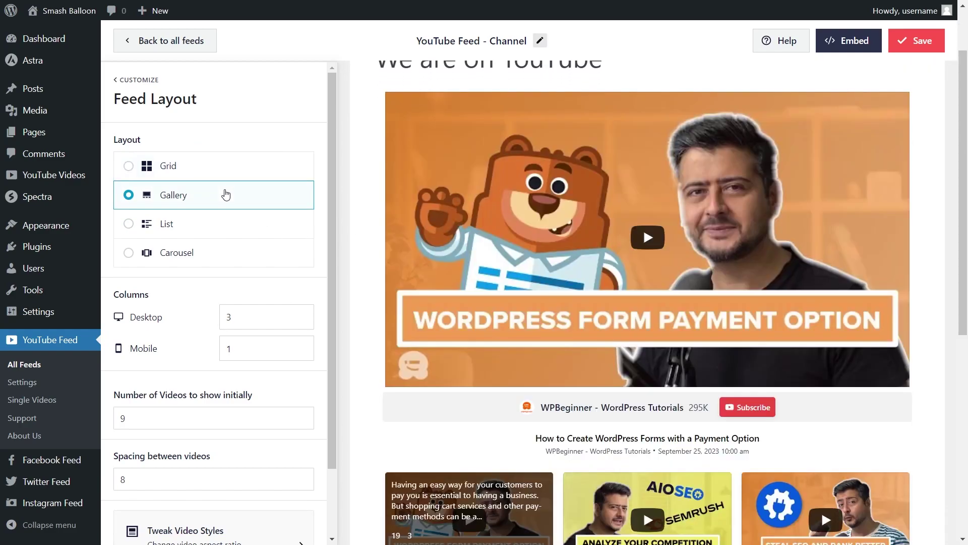
pyautogui.scroll(2, 373, 255)
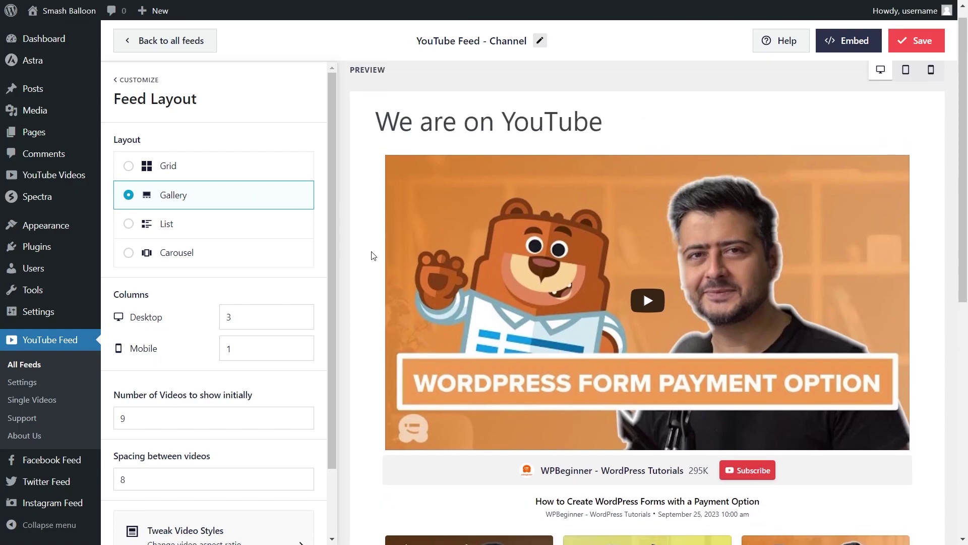
pyautogui.scroll(-5, 373, 256)
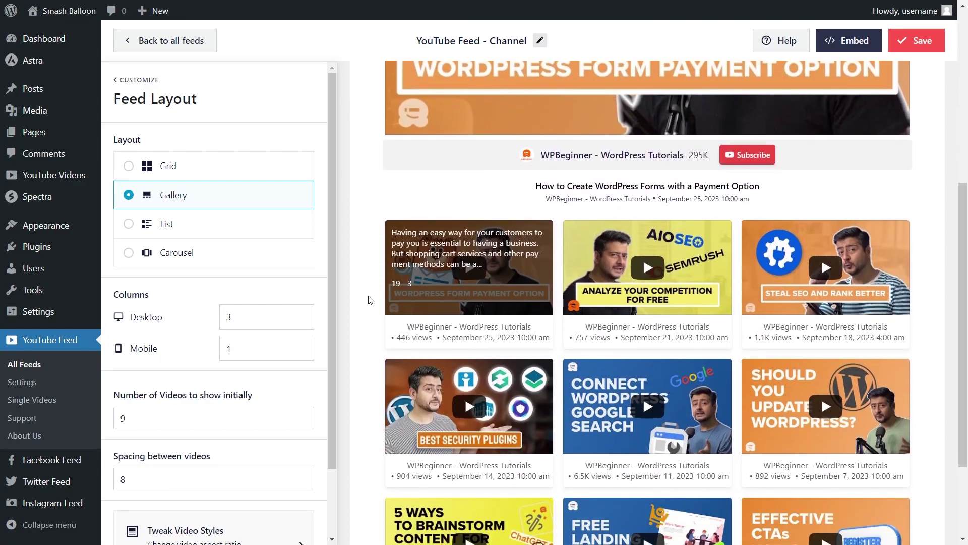
pyautogui.click(255, 226)
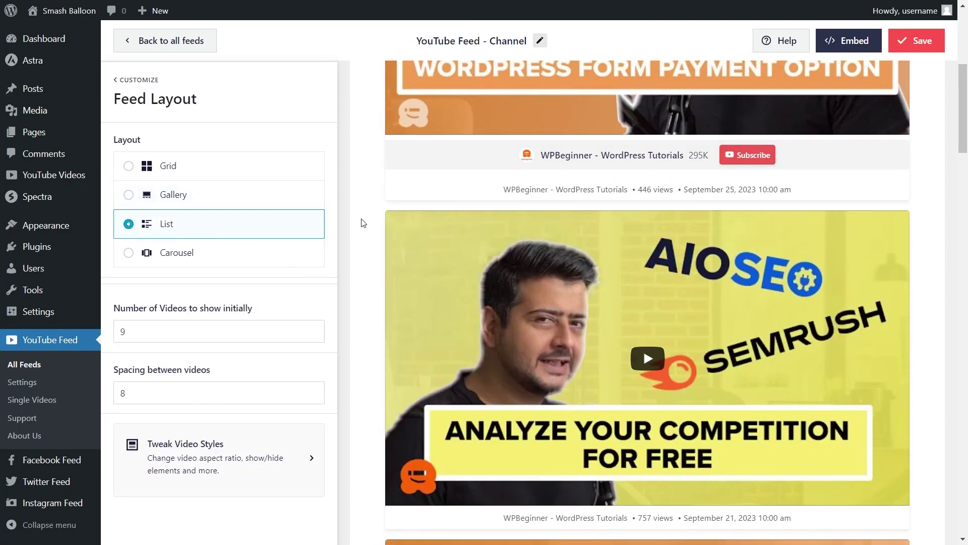
# Preview Carousel, page to its third page, then return to the Grid layout
pyautogui.scroll(-12, 363, 223)
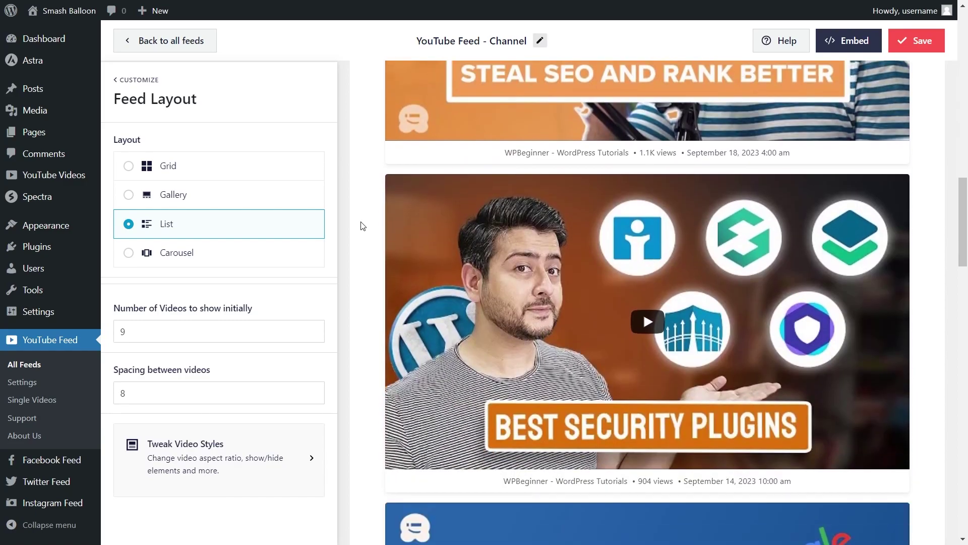
pyautogui.click(256, 253)
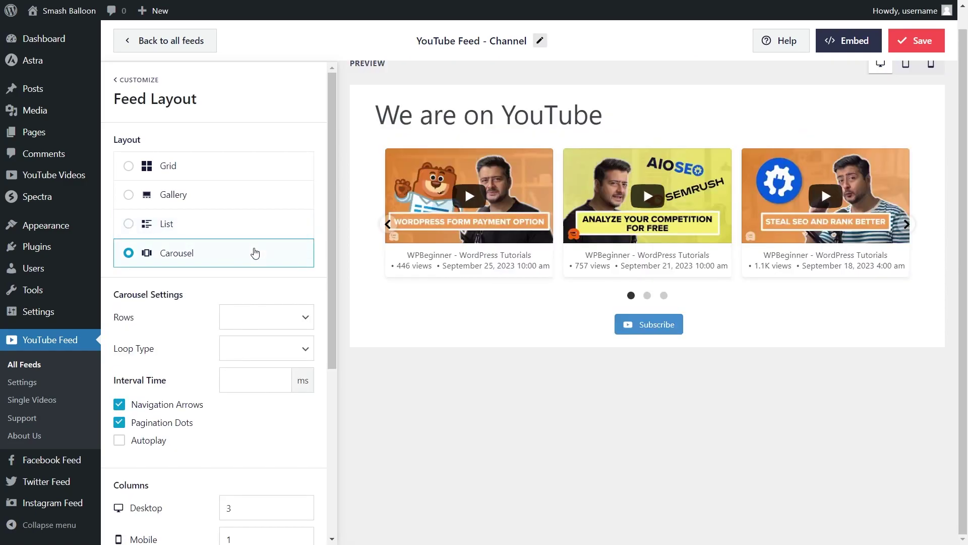
pyautogui.click(647, 295)
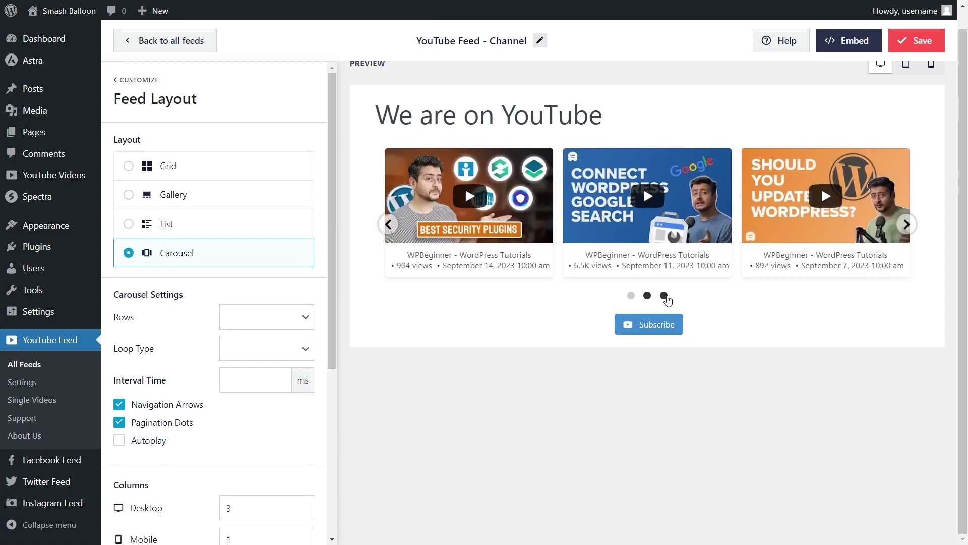
pyautogui.click(663, 295)
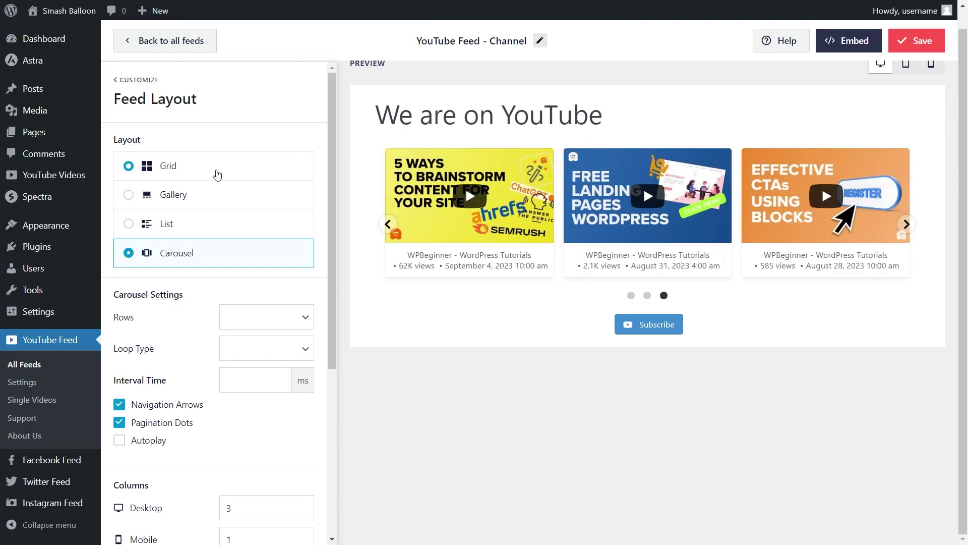
pyautogui.click(217, 174)
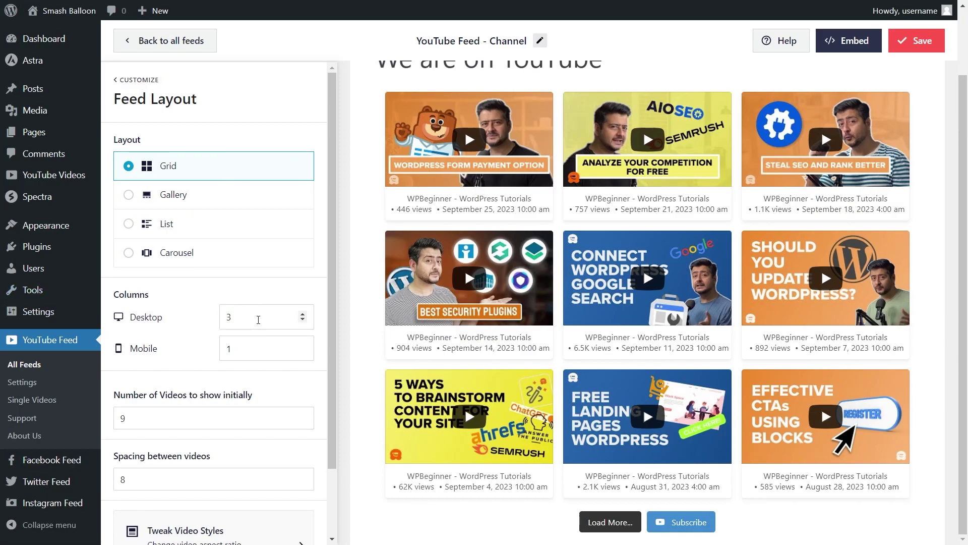
# Try 4 desktop columns, then set the column count back to 3
pyautogui.moveTo(258, 319); pyautogui.dragTo(220, 323)
pyautogui.write('4')
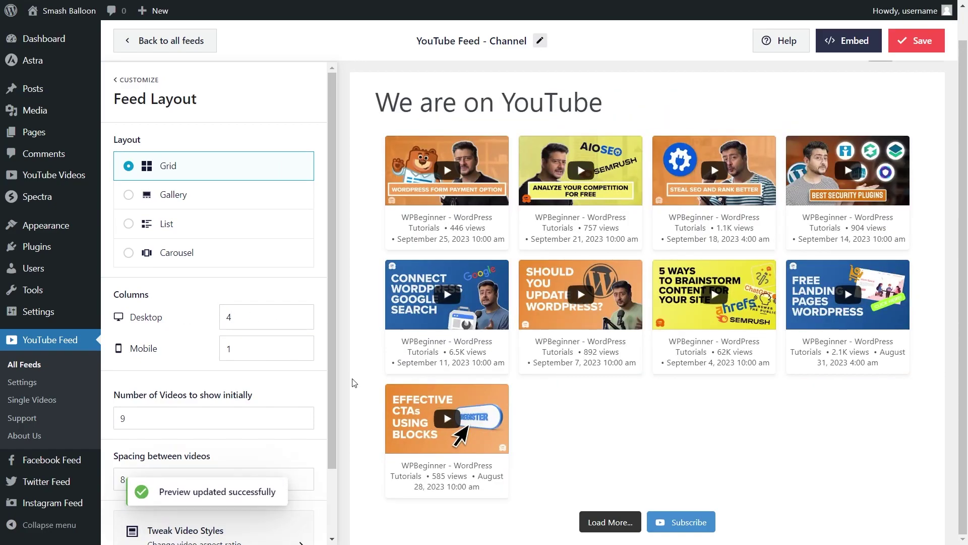
pyautogui.moveTo(266, 323); pyautogui.dragTo(208, 324)
pyautogui.write('3')
pyautogui.scroll(-1, 206, 355)
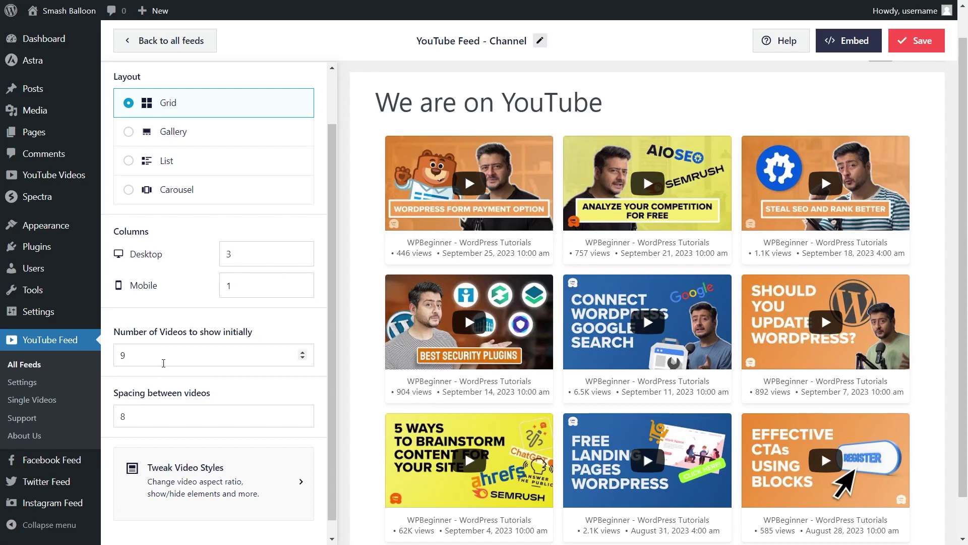
# Set the initial number of videos to 9, after briefly trying 12, and save
pyautogui.moveTo(155, 354); pyautogui.dragTo(113, 355)
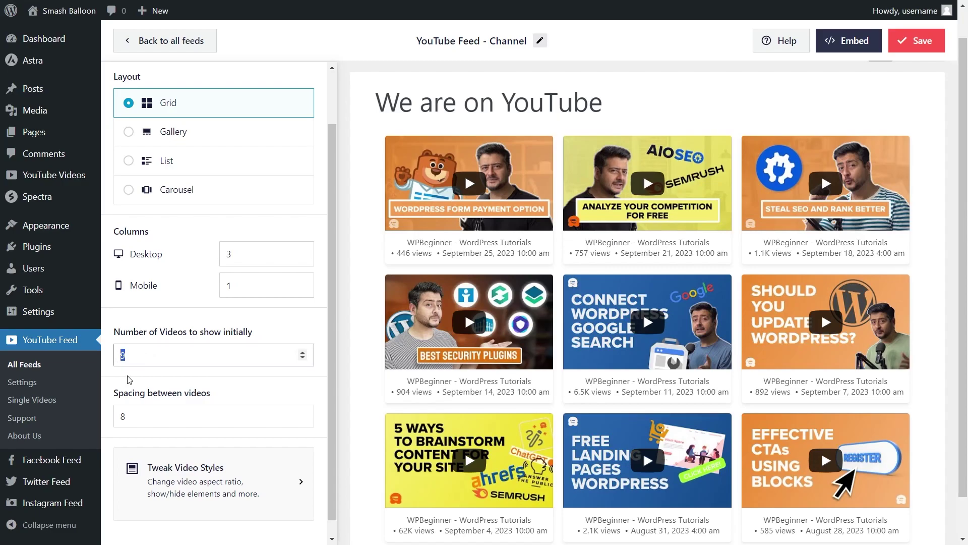
pyautogui.write('12')
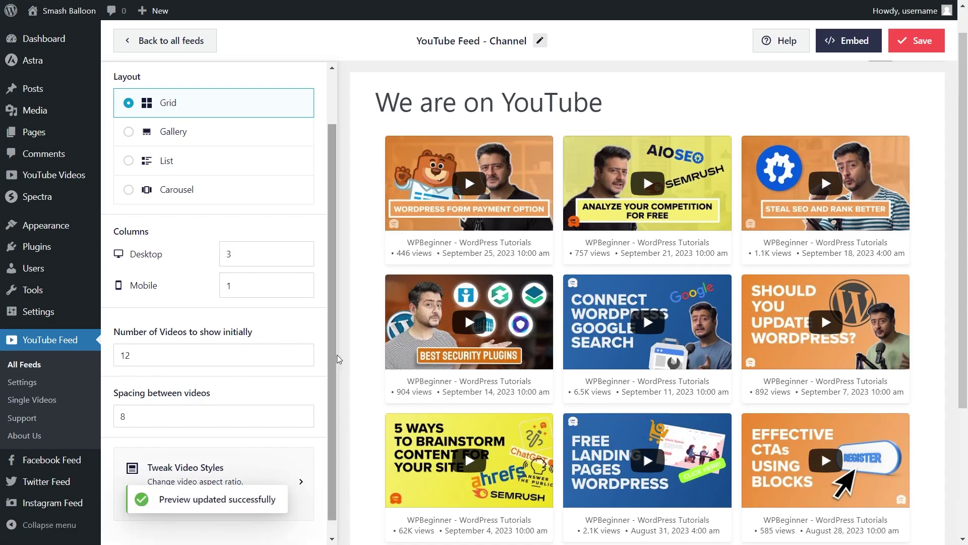
pyautogui.scroll(-3, 354, 376)
pyautogui.scroll(-1, 355, 375)
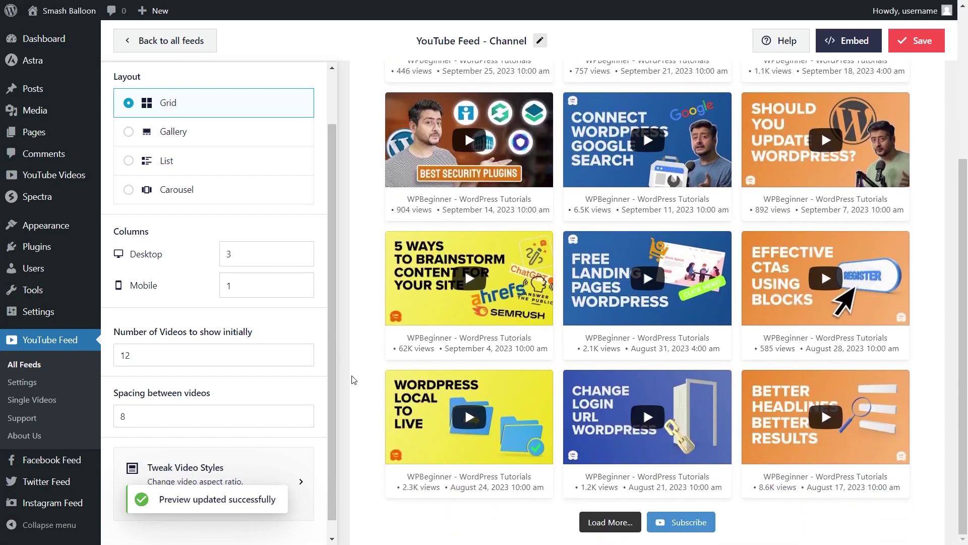
pyautogui.moveTo(134, 355); pyautogui.dragTo(111, 351)
pyautogui.write('9')
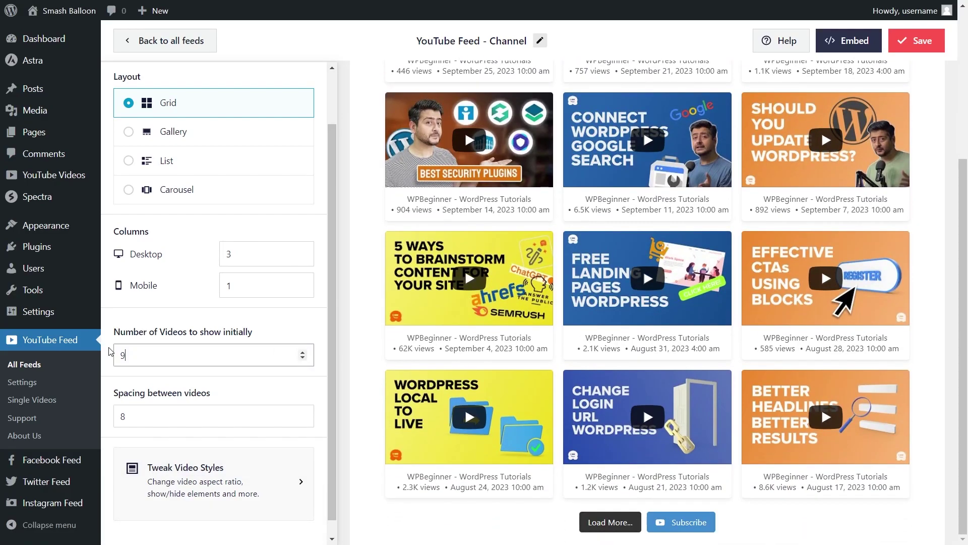
pyautogui.scroll(2, 247, 344)
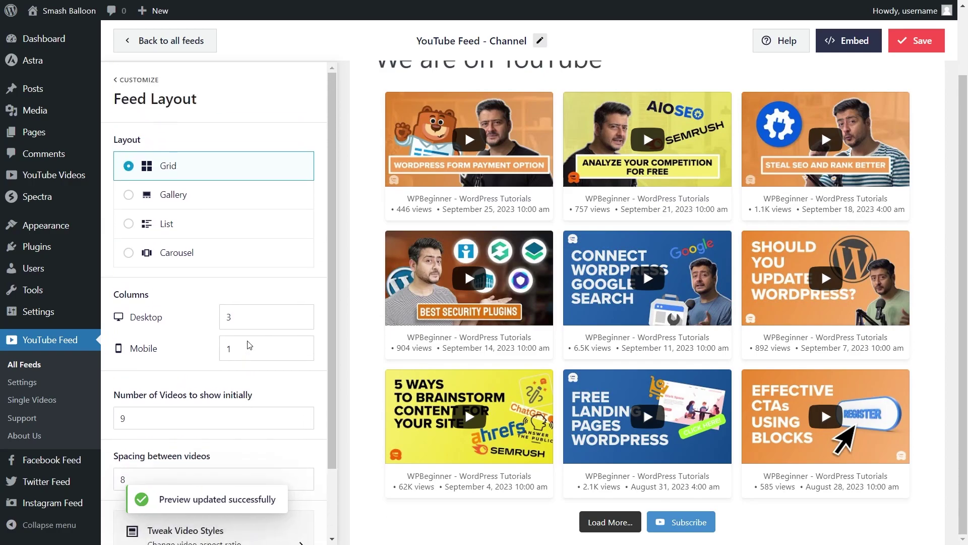
pyautogui.click(922, 39)
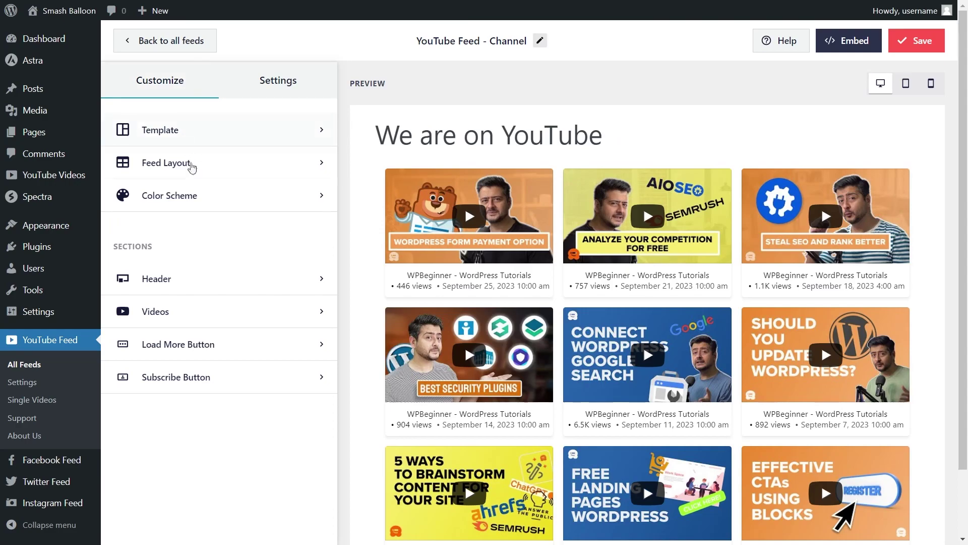
# Try the Standard header style, then disable the header and save the feed
pyautogui.click(196, 276)
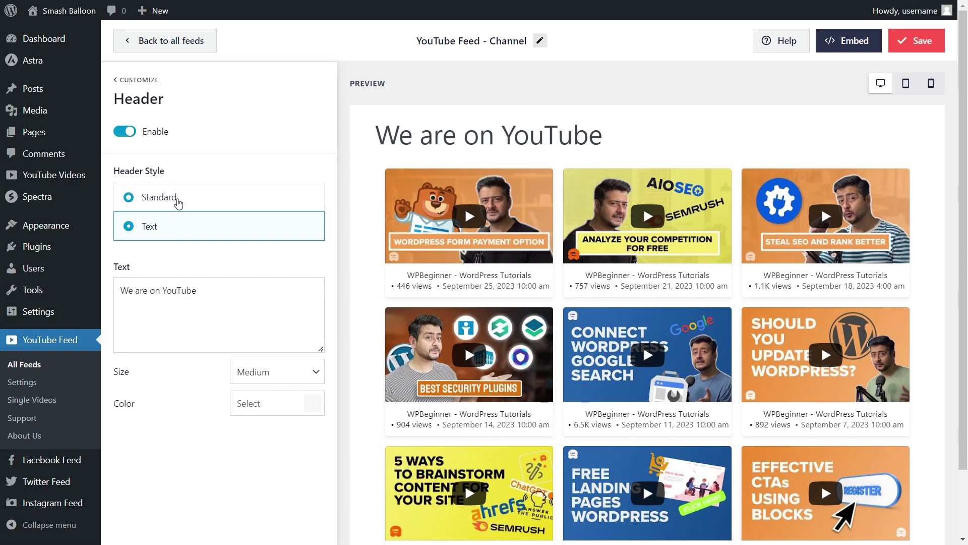
pyautogui.click(178, 203)
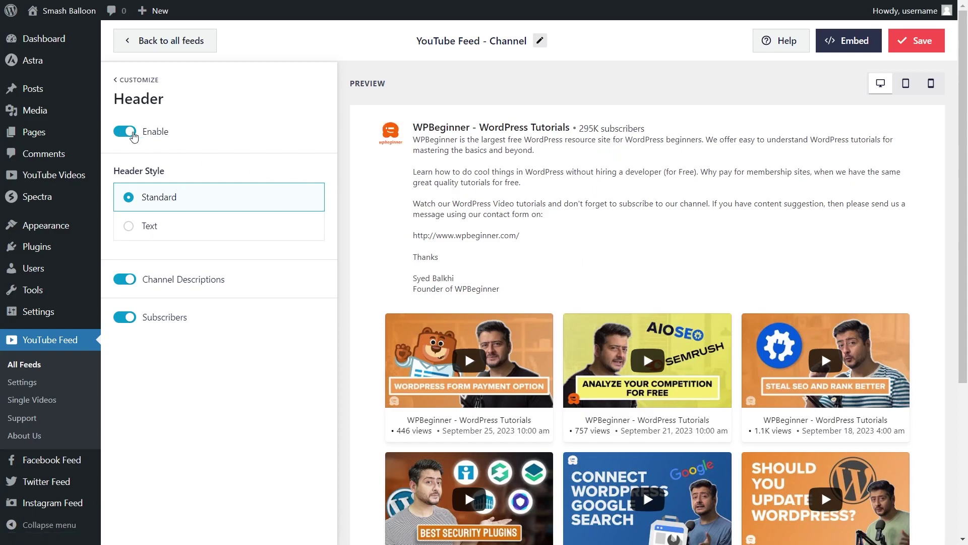
pyautogui.click(127, 135)
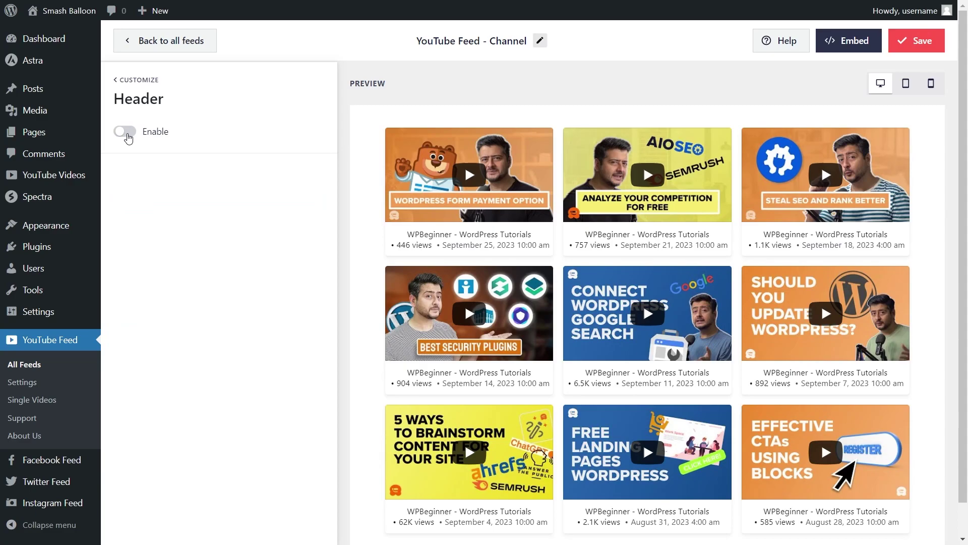
pyautogui.click(910, 46)
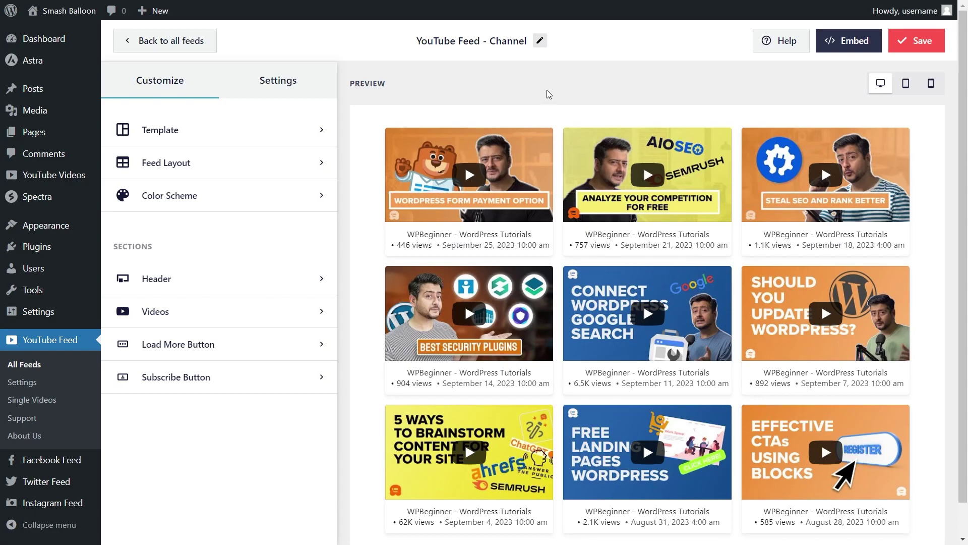
# Copy the [youtube-feed feed=1] shortcode and send the feed to the 'Find us on YouTube' page
pyautogui.click(871, 50)
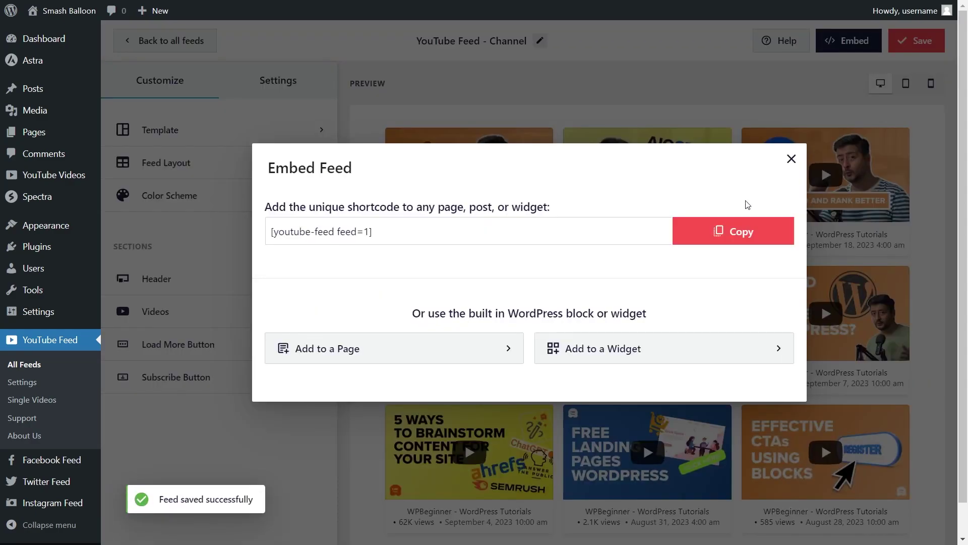
pyautogui.click(728, 229)
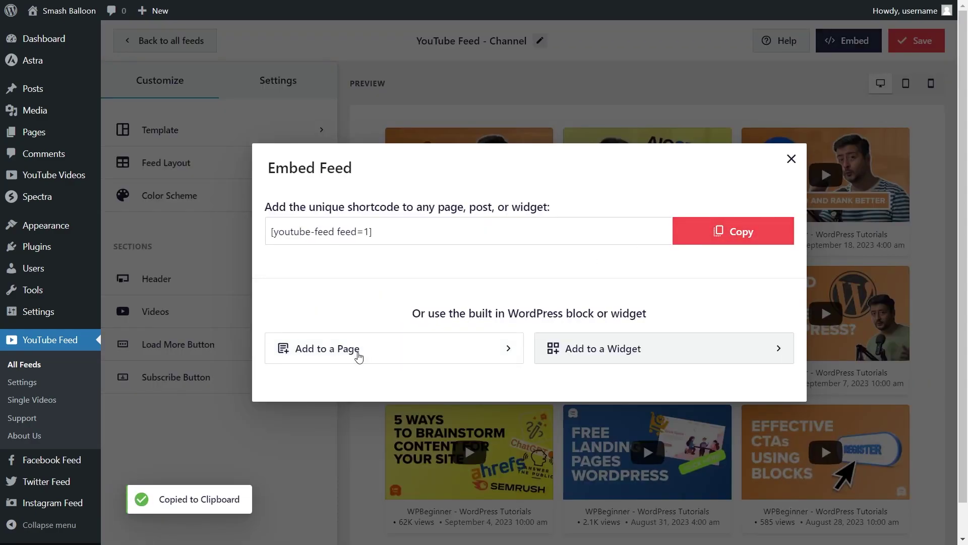
pyautogui.click(357, 356)
pyautogui.click(364, 333)
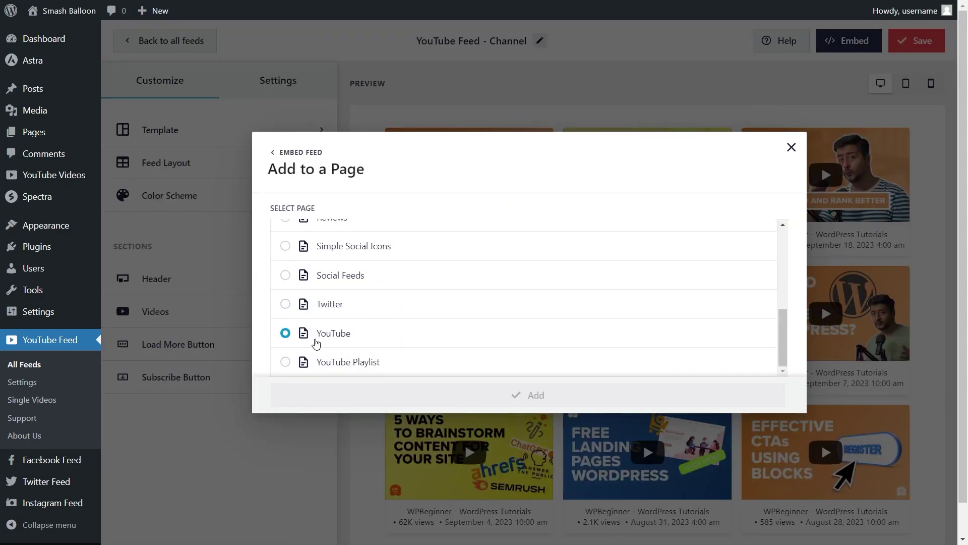
pyautogui.click(372, 341)
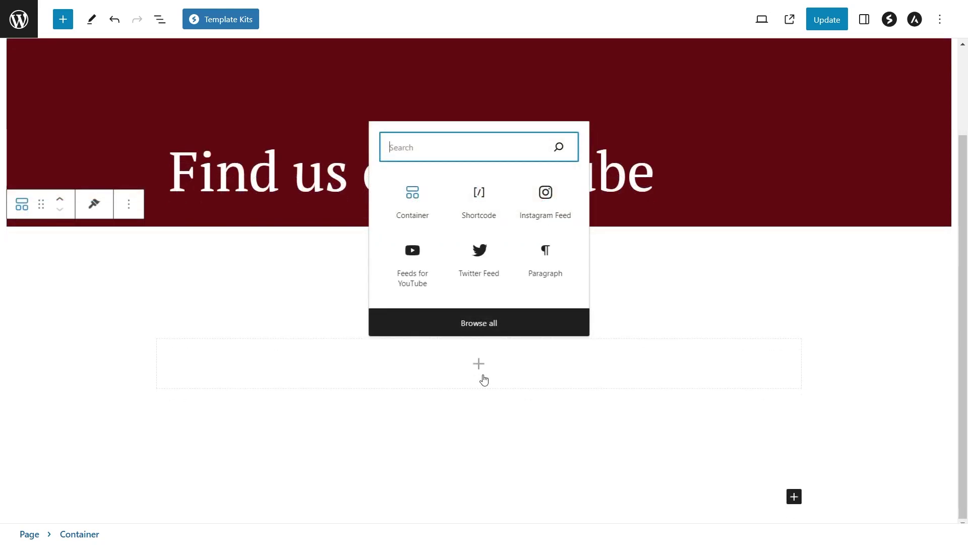
# Paste the shortcode into a Shortcode block, add a Feeds for YouTube block, and update the page
pyautogui.click(479, 207)
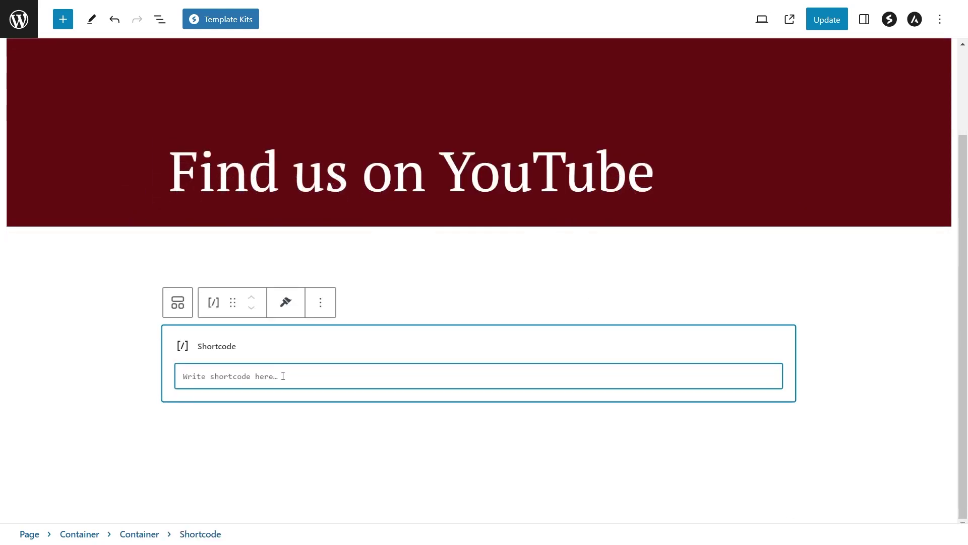
pyautogui.hotkey('ctrl', 'v')
pyautogui.click(479, 363)
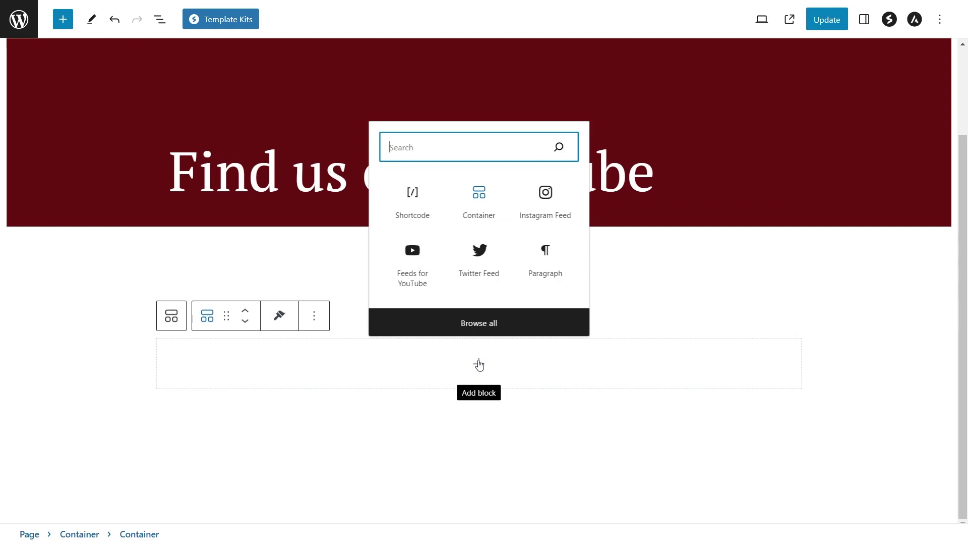
pyautogui.click(421, 283)
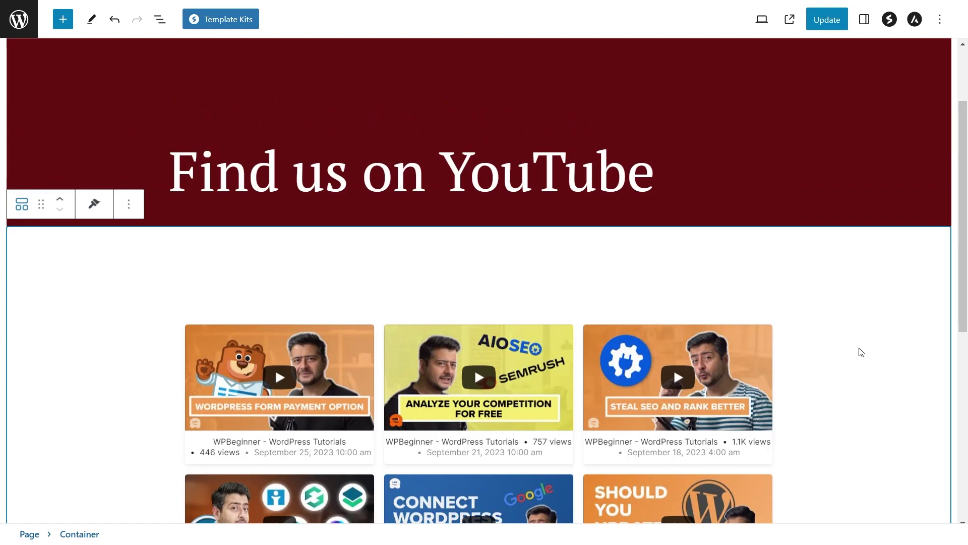
pyautogui.scroll(-3, 857, 349)
pyautogui.scroll(-2, 860, 358)
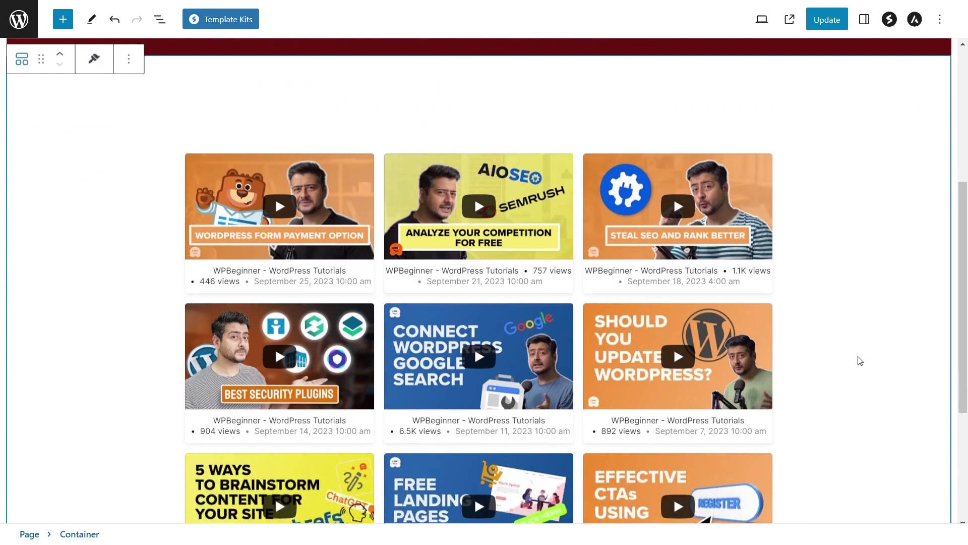
pyautogui.click(828, 25)
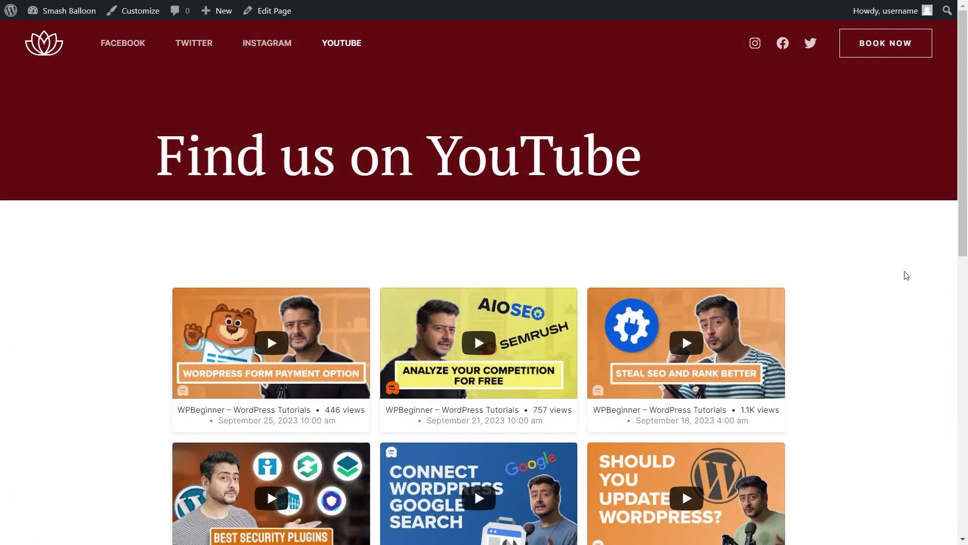
# Play and pause the 'Steal SEO and Rank Better' video, then subscribe to the WPBeginner channel
pyautogui.scroll(-3, 906, 275)
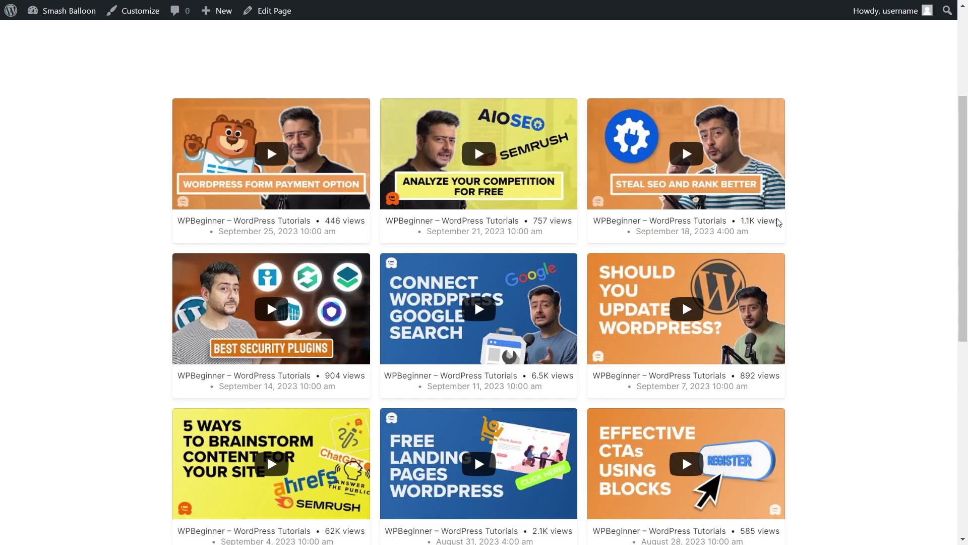
pyautogui.click(746, 232)
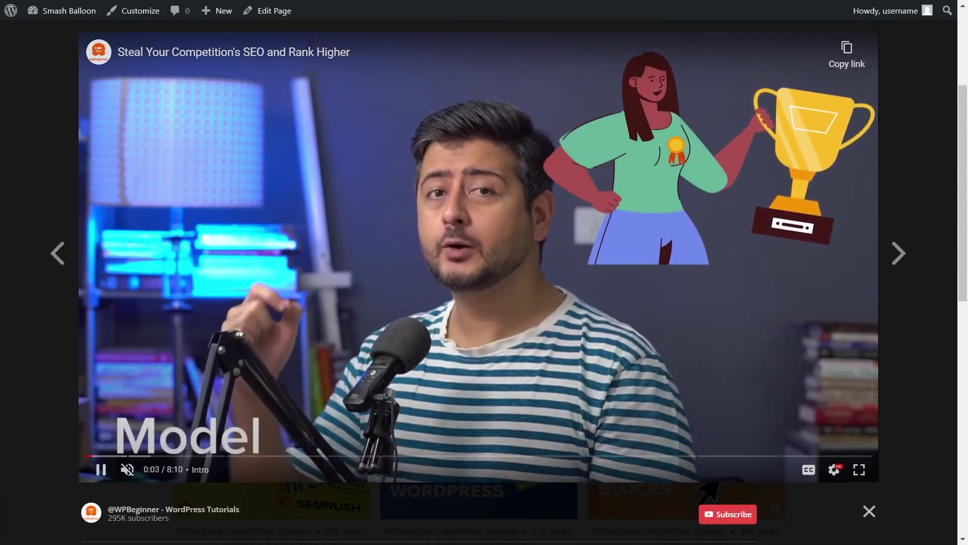
pyautogui.click(692, 256)
pyautogui.scroll(-5, 682, 301)
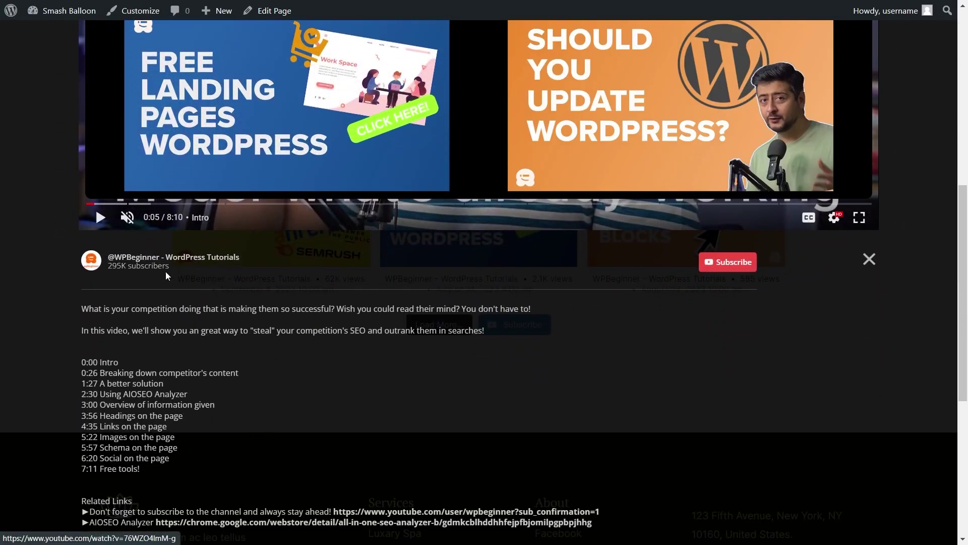
pyautogui.click(704, 264)
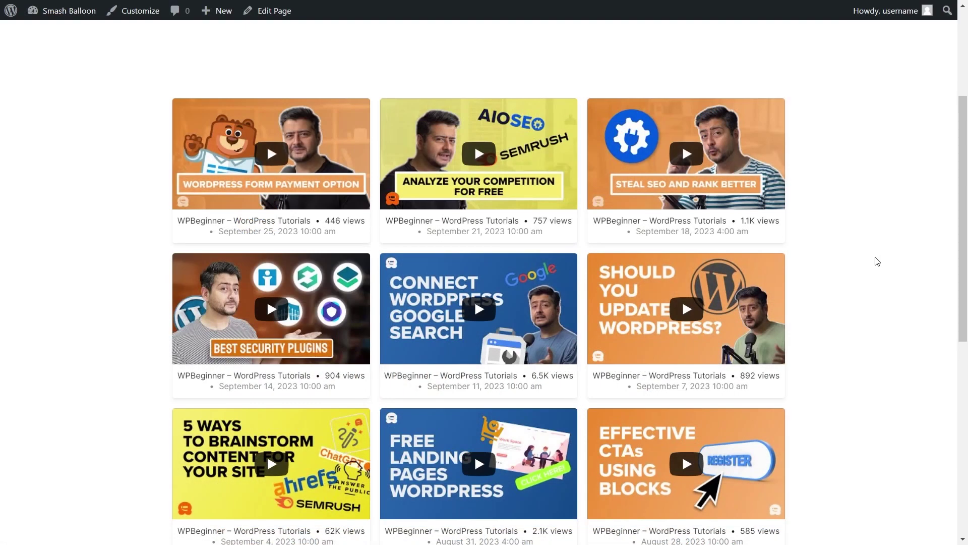
# Load more August 2023 WPBeginner videos into the feed grid
pyautogui.scroll(-3, 873, 289)
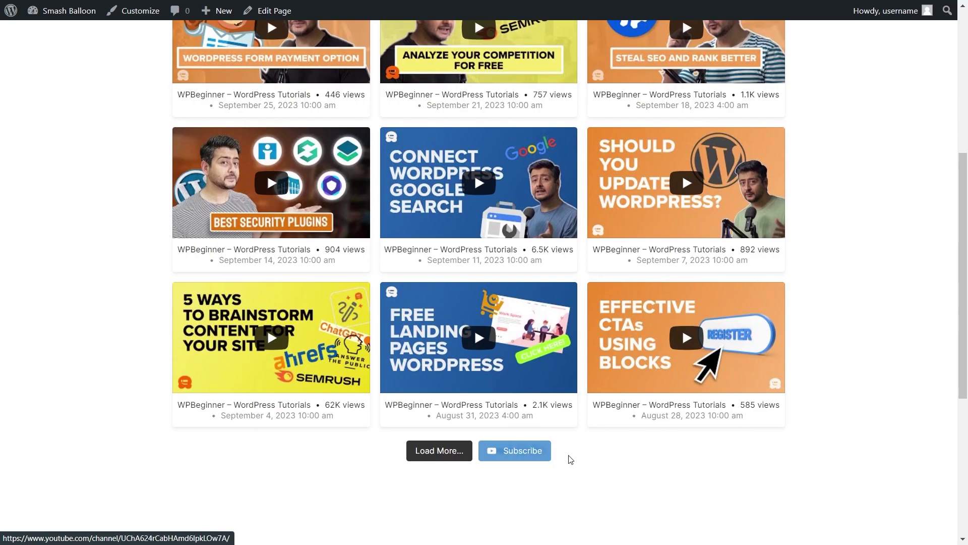
pyautogui.click(443, 450)
pyautogui.scroll(-5, 828, 381)
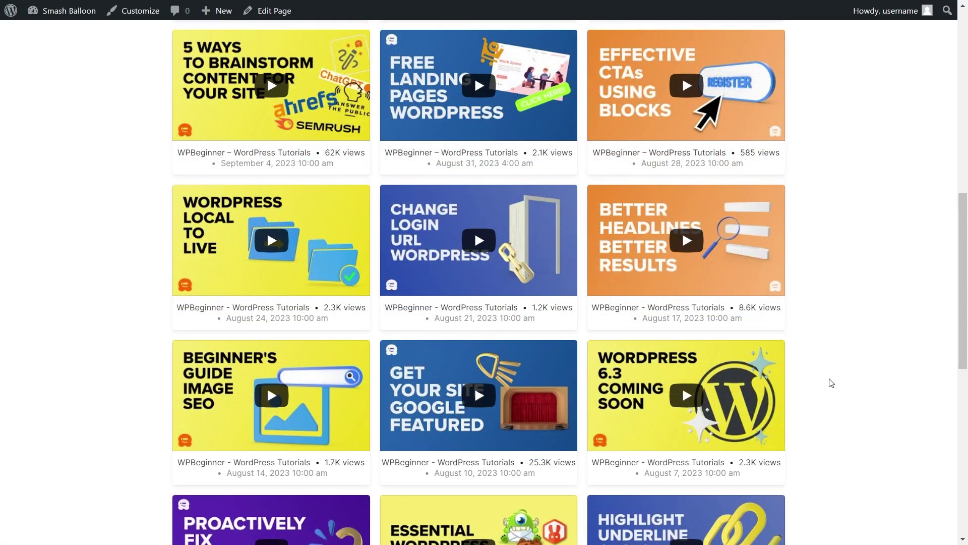
pyautogui.scroll(7, 832, 383)
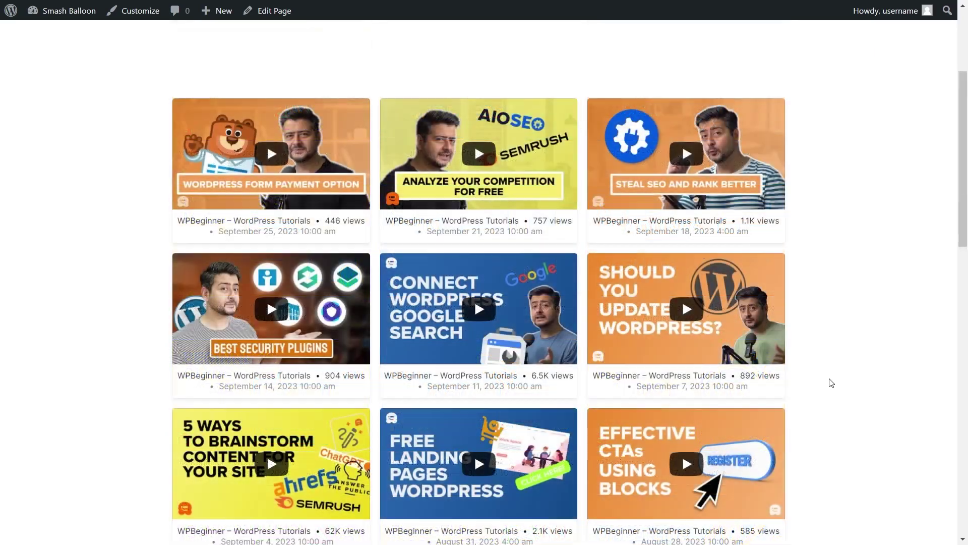